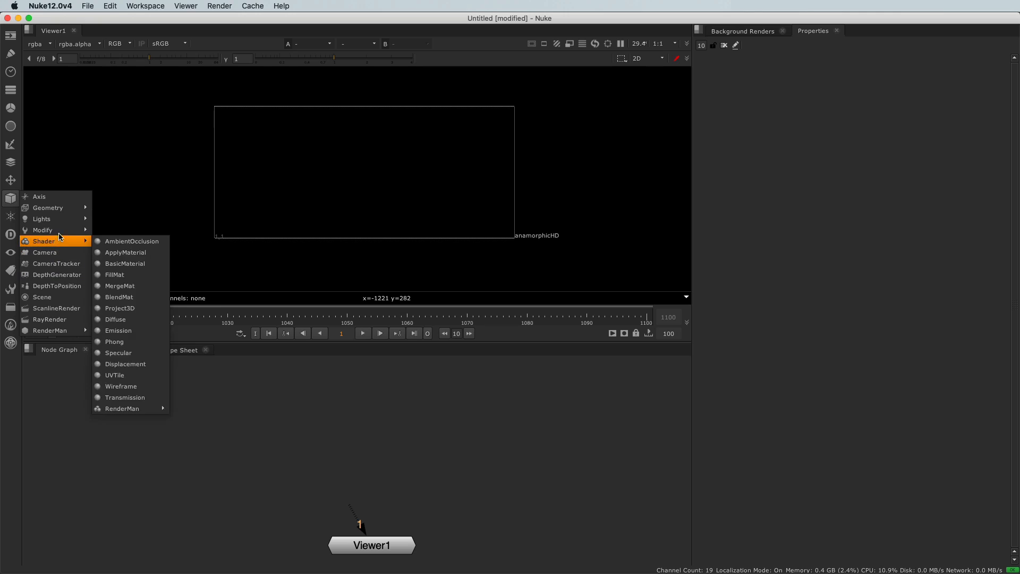
- Add a Cube geometry node and place it above the viewer node in the node graph
{"action": "mouse_move", "coordinate": [71, 211]}
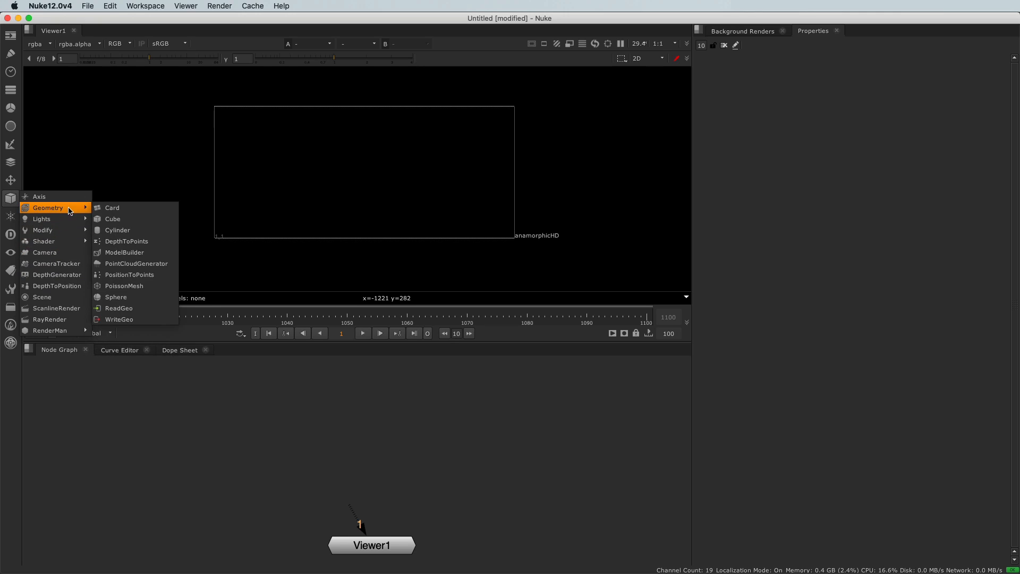
{"action": "left_click", "coordinate": [113, 220]}
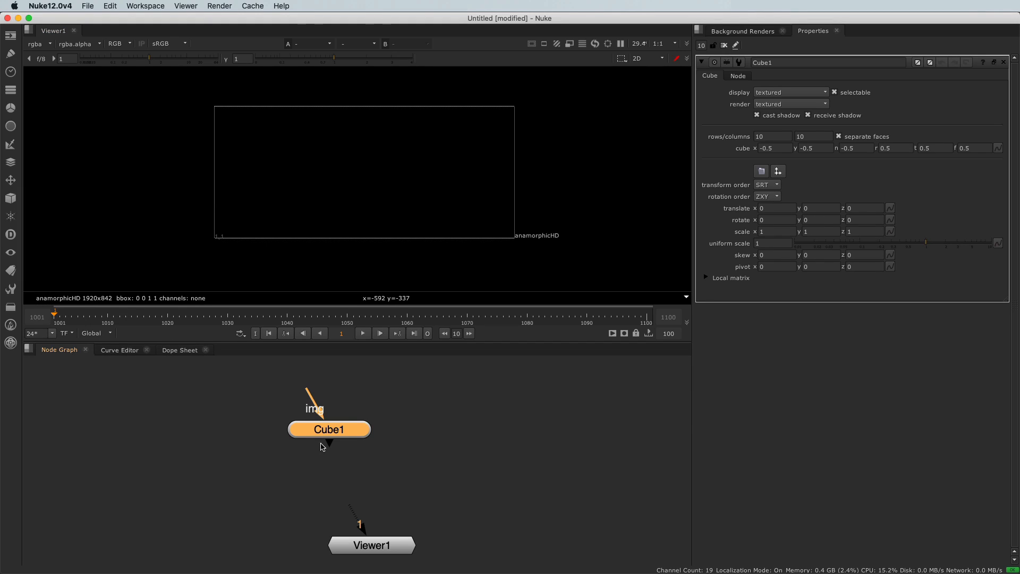
{"action": "left_click_drag", "start_coordinate": [330, 436], "coordinate": [420, 442]}
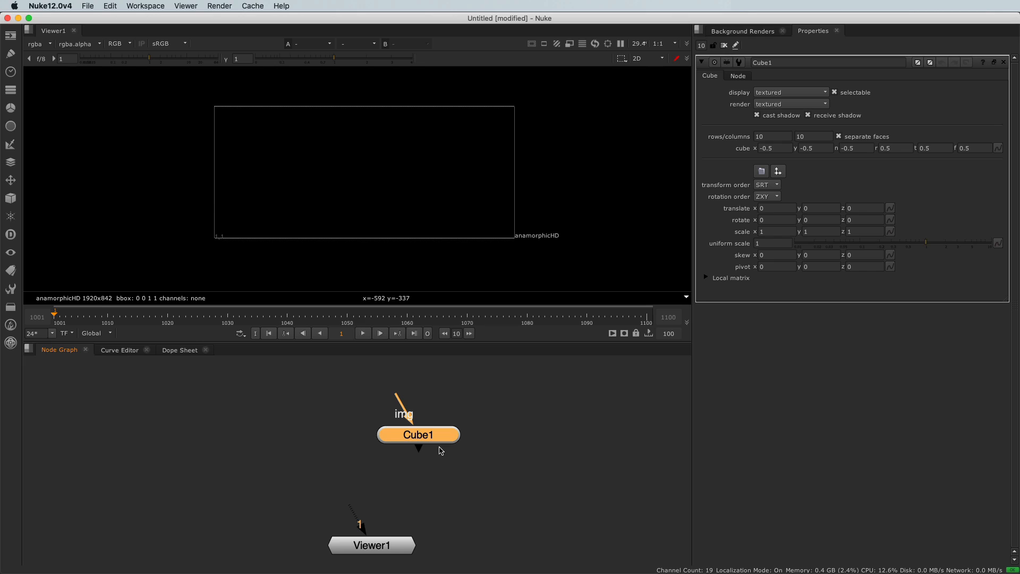
- Add a Transform node beside the Cube node to compare their shapes, and delete it
{"action": "left_click", "coordinate": [255, 428]}
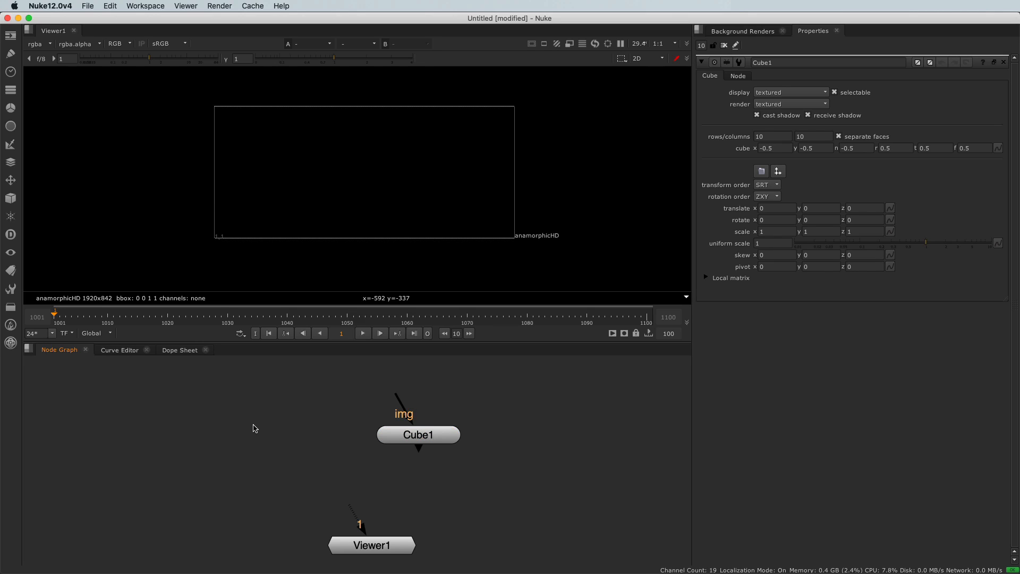
{"action": "key", "text": "t"}
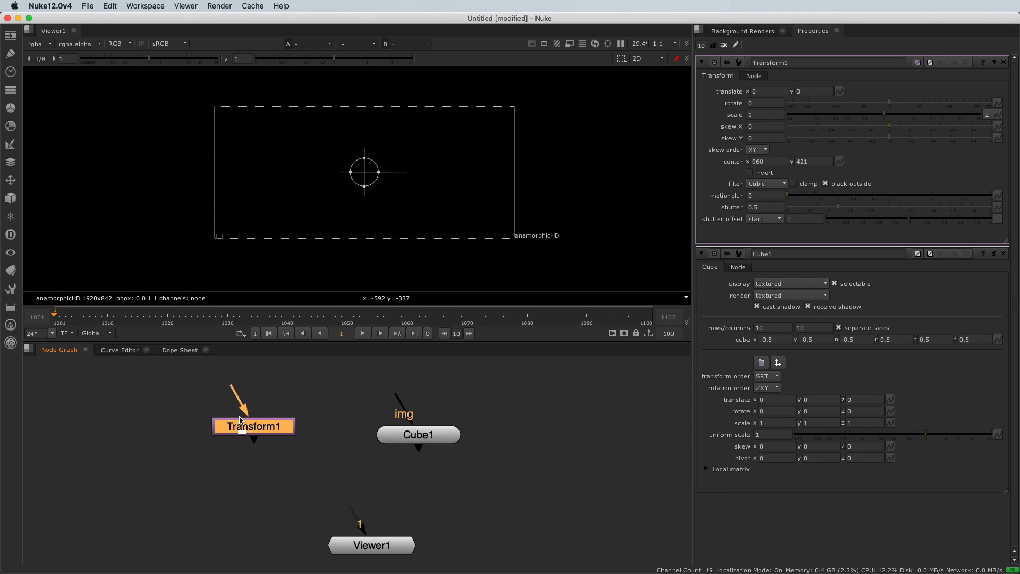
{"action": "left_click_drag", "start_coordinate": [240, 432], "coordinate": [232, 439]}
{"action": "left_click", "coordinate": [400, 434]}
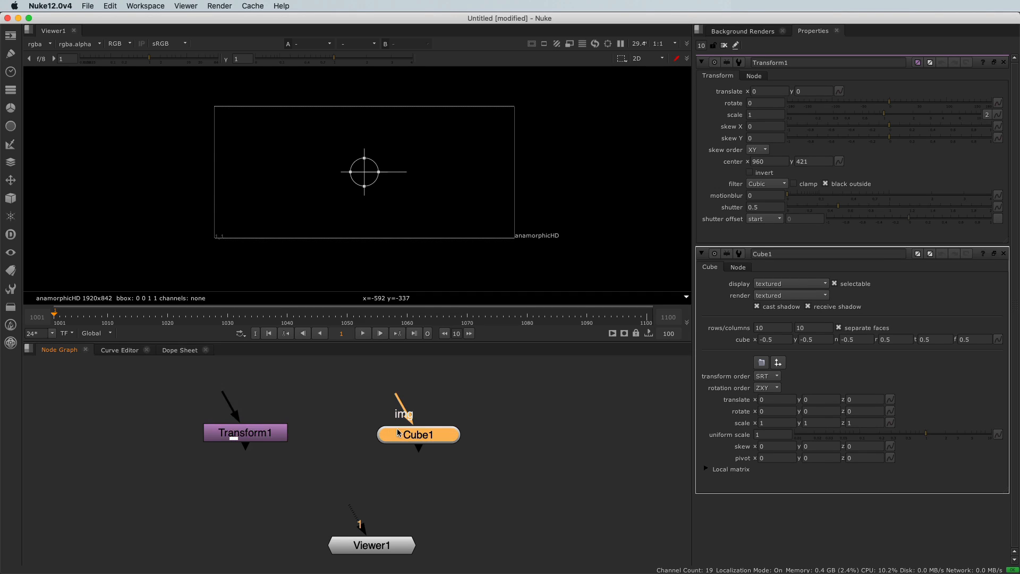
{"action": "left_click", "coordinate": [282, 433]}
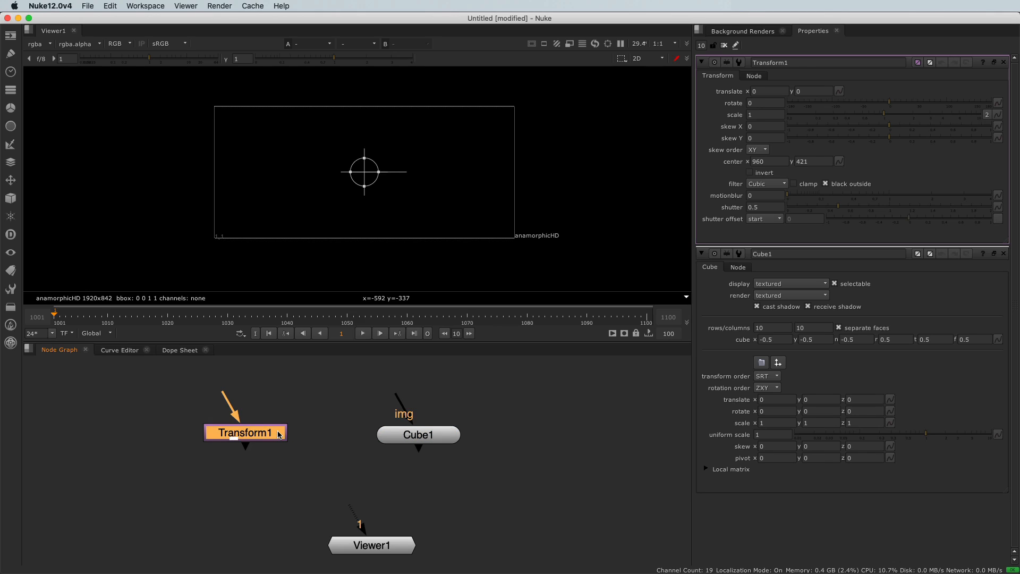
{"action": "key", "text": "Delete"}
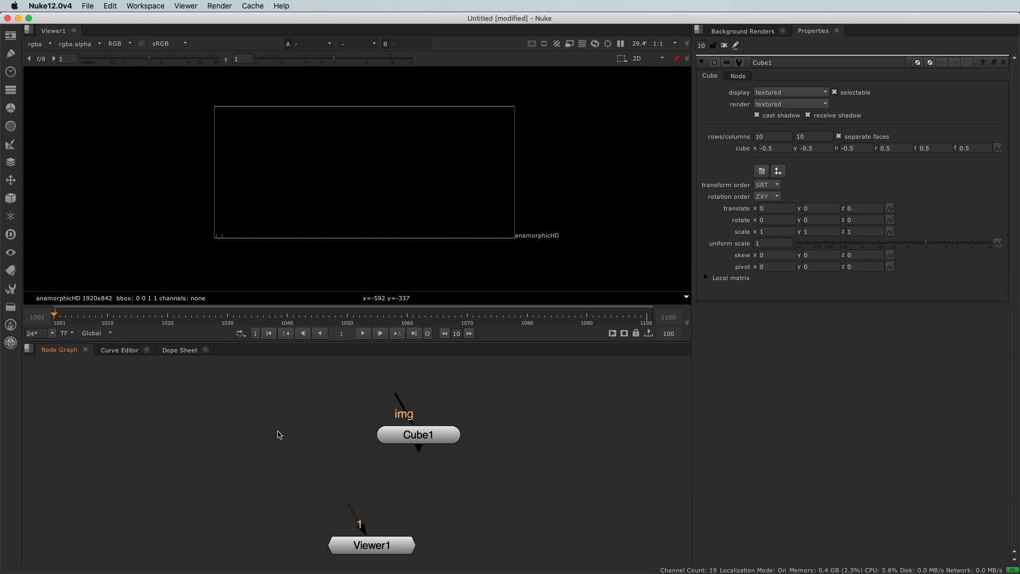
- Align the Cube node above Viewer1 and connect the viewer's input to it
{"action": "left_click_drag", "start_coordinate": [441, 440], "coordinate": [414, 435]}
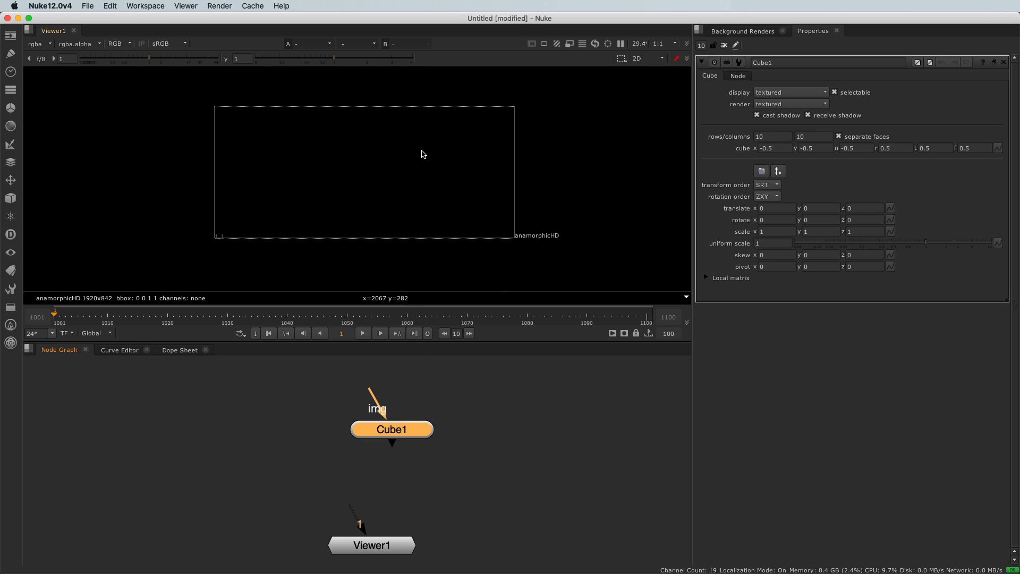
{"action": "left_click_drag", "start_coordinate": [349, 509], "coordinate": [369, 434]}
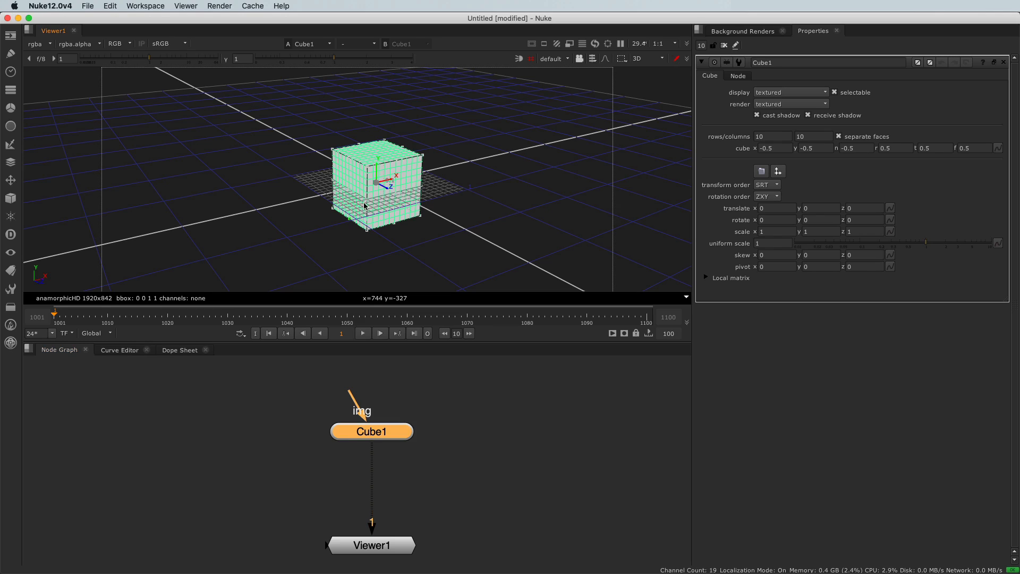
- View the cube from the right side and from the top, and return to the 3D perspective
{"action": "left_click", "coordinate": [653, 65]}
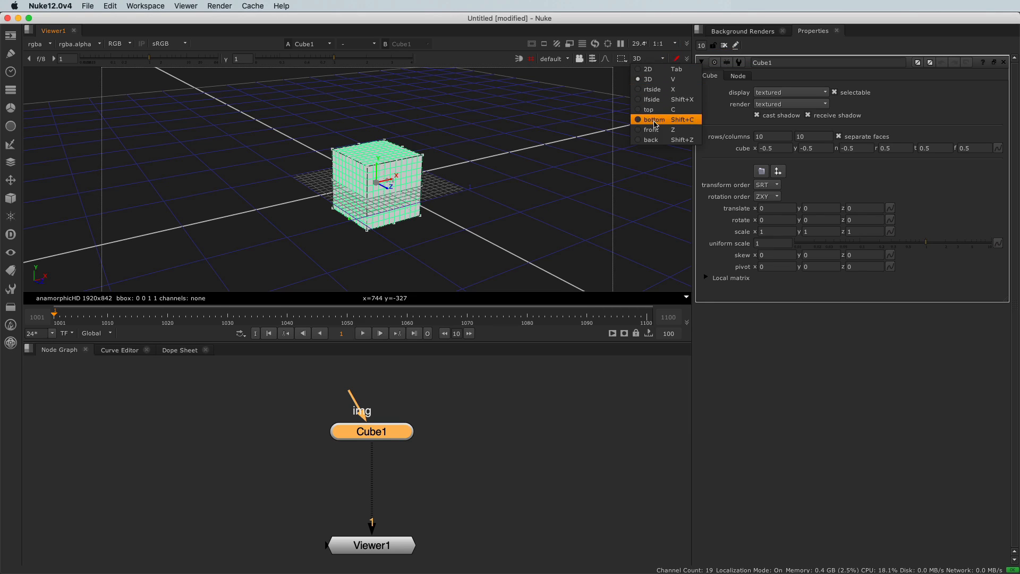
{"action": "left_click", "coordinate": [659, 88]}
{"action": "left_click", "coordinate": [649, 60]}
{"action": "left_click", "coordinate": [651, 73]}
{"action": "left_click", "coordinate": [649, 58]}
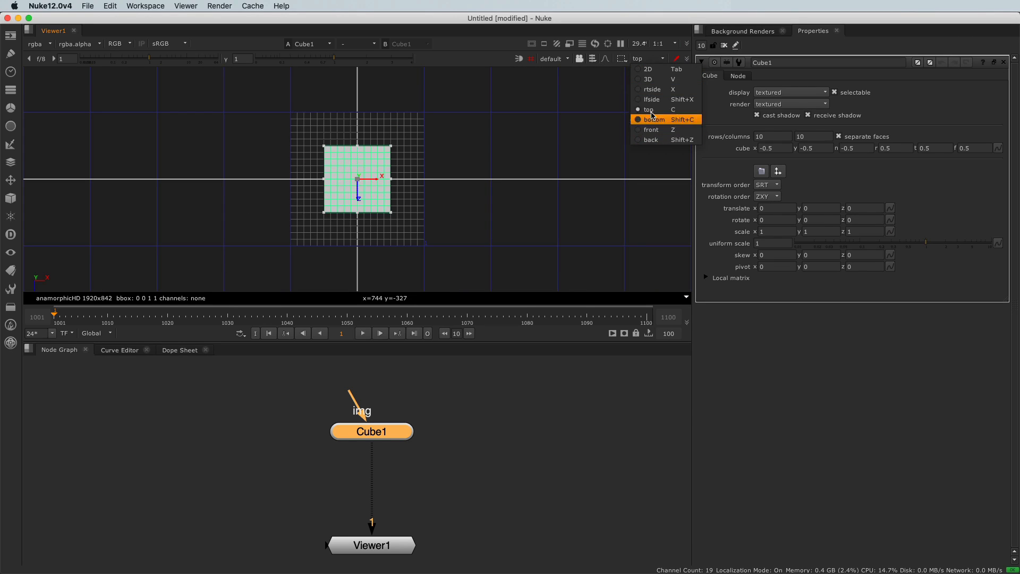
{"action": "left_click", "coordinate": [655, 84]}
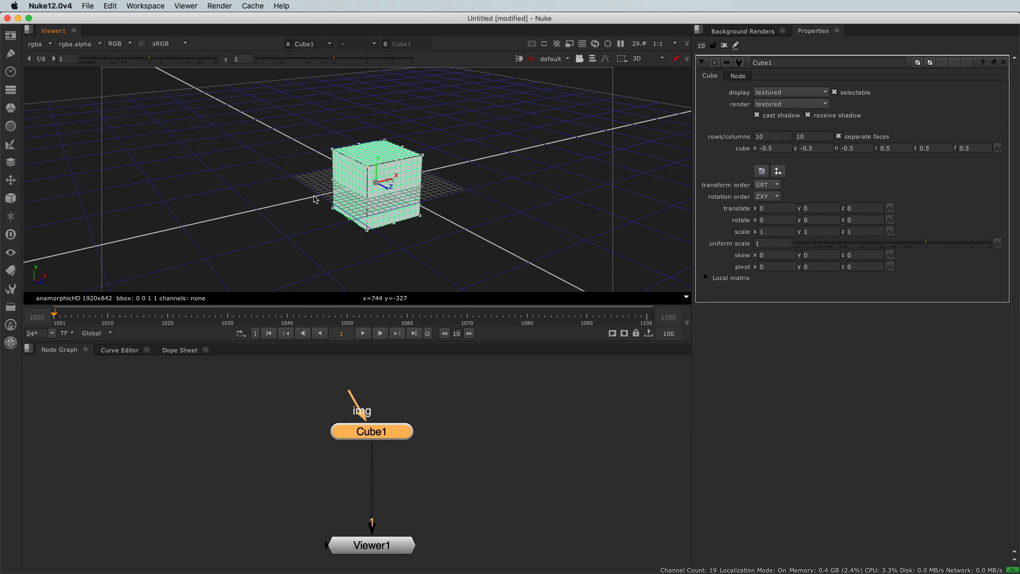
- Examine the cube in the 3D view by orbiting, panning and zooming in and out around it
{"action": "left_click_drag", "start_coordinate": [291, 200], "coordinate": [319, 190], "text": "alt"}
{"action": "right_click_drag", "start_coordinate": [319, 189], "coordinate": [375, 230], "text": "alt"}
{"action": "scroll", "coordinate": [384, 207], "scroll_direction": "down", "scroll_amount": 3}
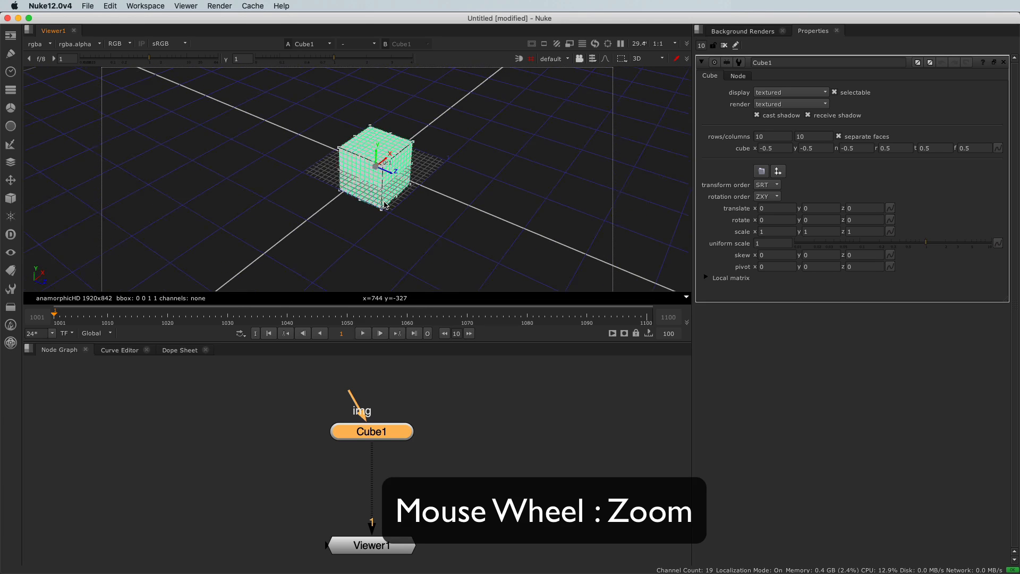
{"action": "scroll", "coordinate": [385, 207], "scroll_direction": "up", "scroll_amount": 3}
{"action": "scroll", "coordinate": [385, 206], "scroll_direction": "down", "scroll_amount": 4}
{"action": "scroll", "coordinate": [384, 203], "scroll_direction": "up", "scroll_amount": 4}
{"action": "scroll", "coordinate": [383, 203], "scroll_direction": "down", "scroll_amount": 3}
{"action": "scroll", "coordinate": [383, 202], "scroll_direction": "up", "scroll_amount": 3}
{"action": "mouse_move", "coordinate": [347, 265]}
{"action": "left_mouse_down", "text": "alt"}
{"action": "mouse_move", "coordinate": [359, 242]}
{"action": "mouse_move", "coordinate": [352, 265]}
{"action": "mouse_move", "coordinate": [349, 246]}
{"action": "left_mouse_up", "text": "alt"}
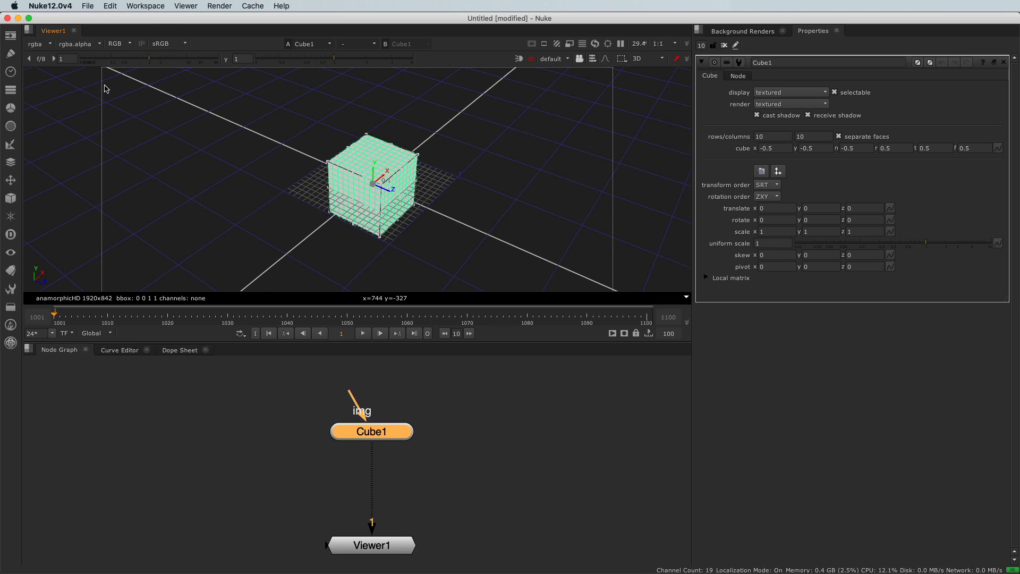
- Set the 3D control type to Maya in the Viewer Handles preferences and accept the change
{"action": "left_click", "coordinate": [111, 6]}
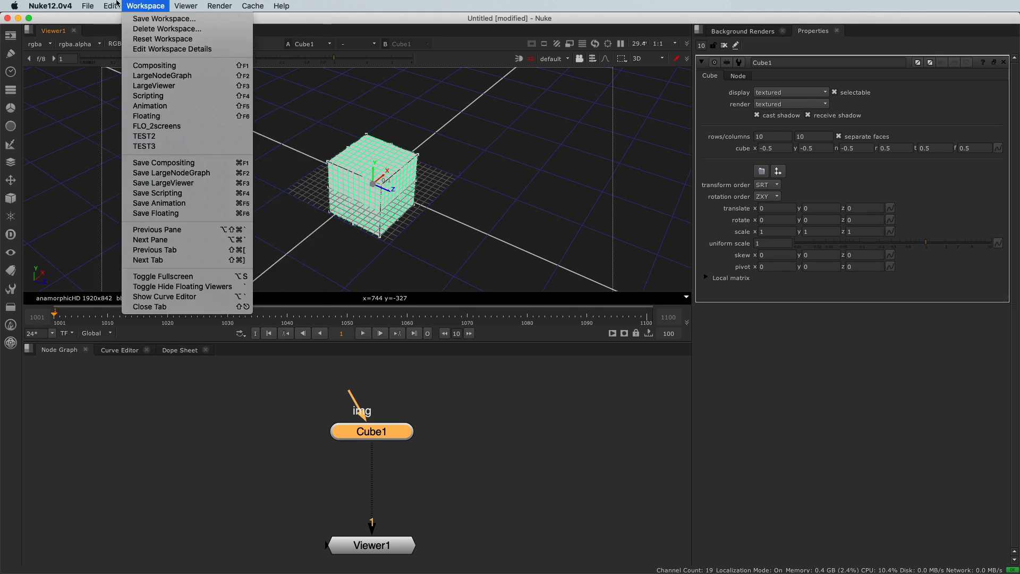
{"action": "mouse_move", "coordinate": [35, 7]}
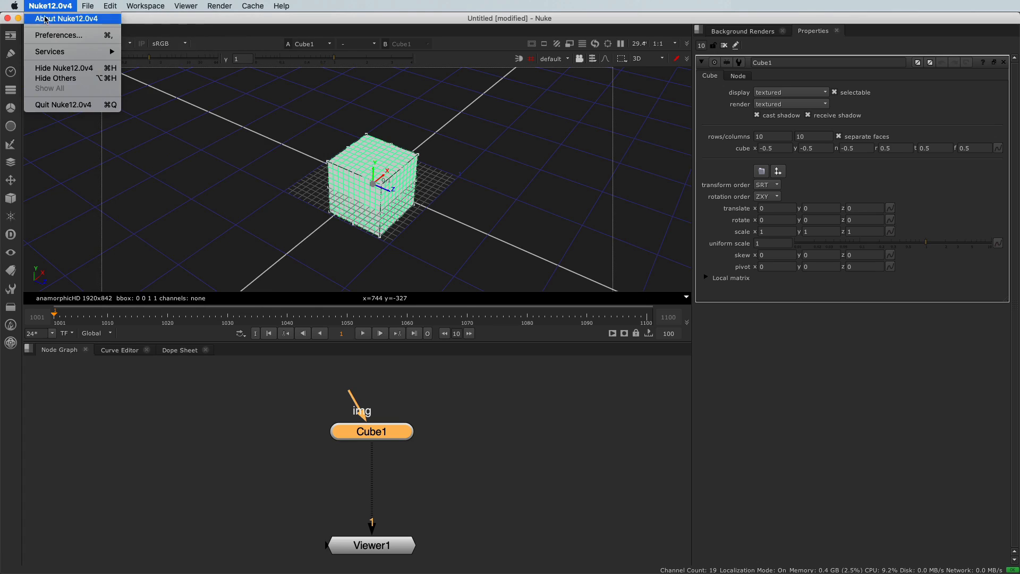
{"action": "left_click", "coordinate": [49, 36]}
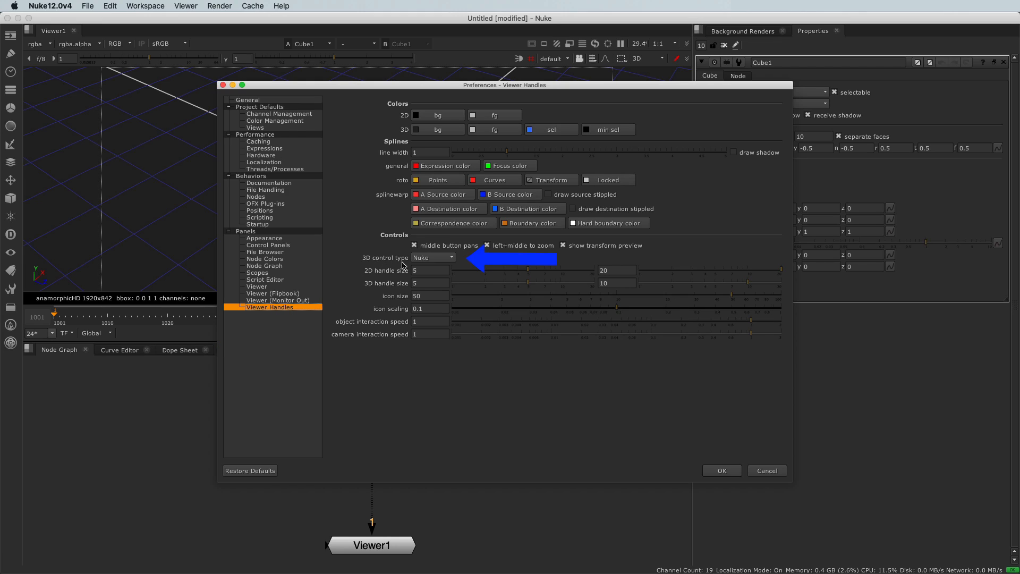
{"action": "left_click", "coordinate": [427, 260]}
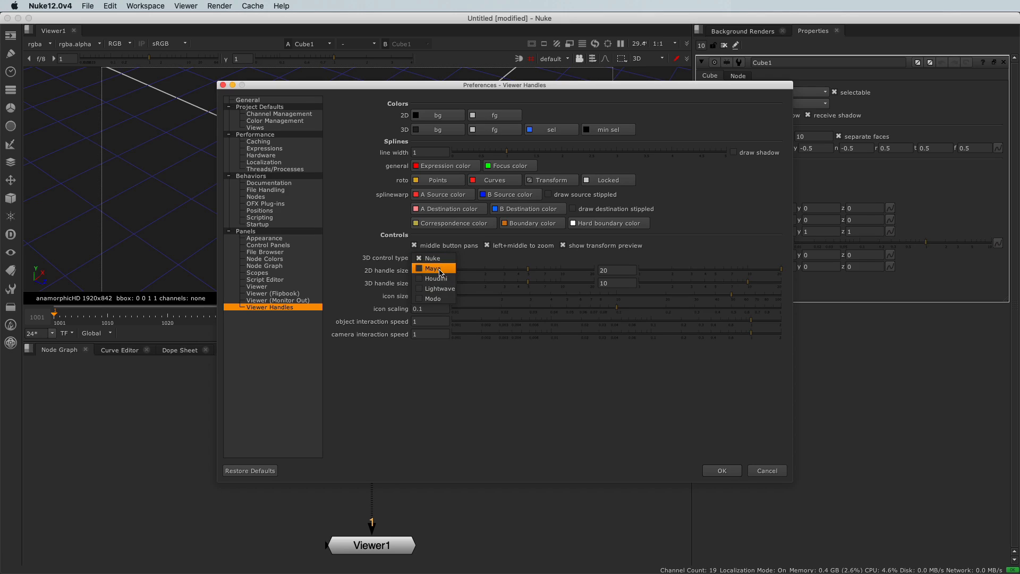
{"action": "left_click", "coordinate": [440, 270]}
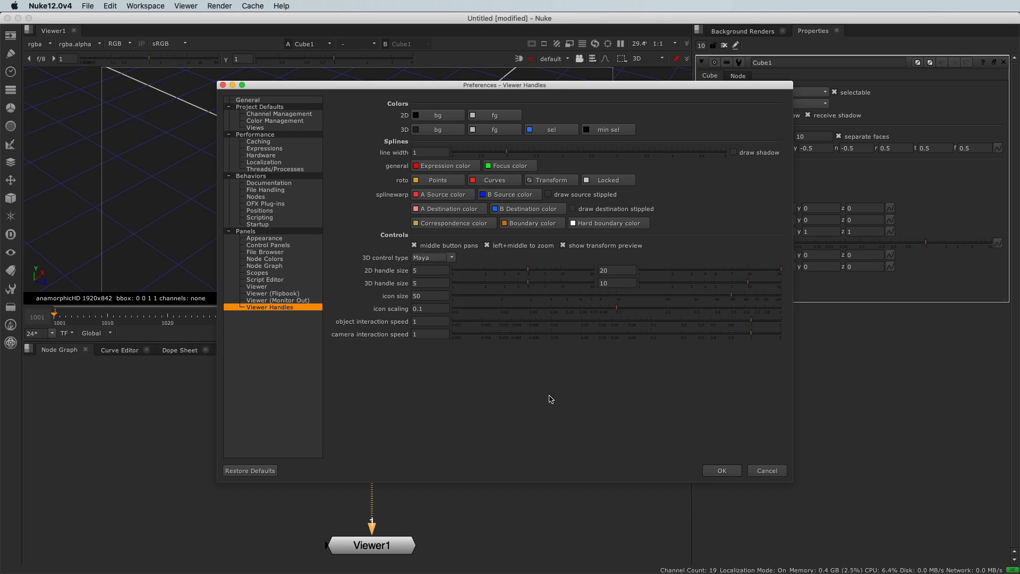
{"action": "left_click", "coordinate": [722, 471]}
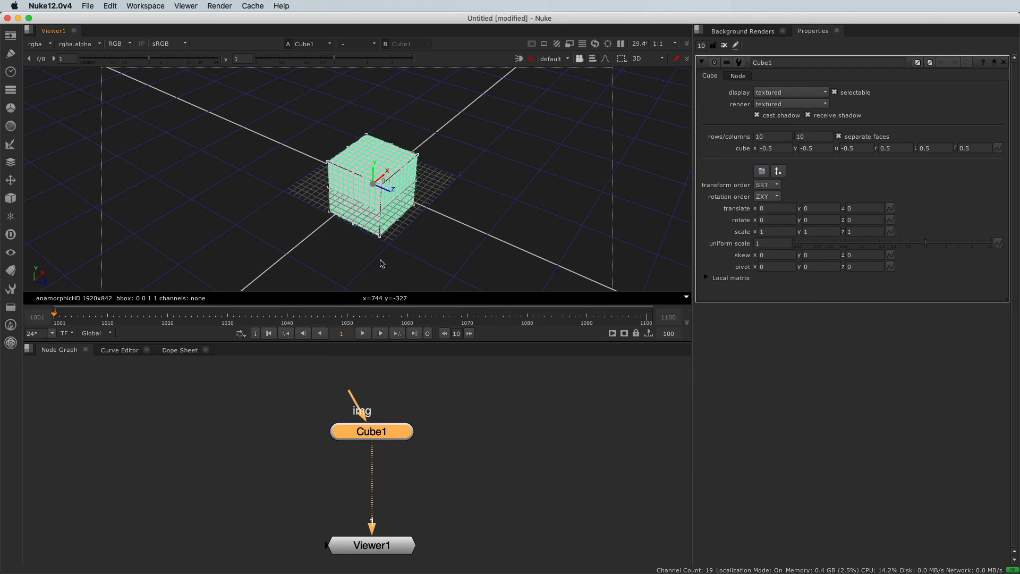
- Disconnect the viewer from the Cube node, and close and reopen the cube's properties to compare its display
{"action": "left_click_drag", "start_coordinate": [291, 225], "coordinate": [469, 234], "text": "alt"}
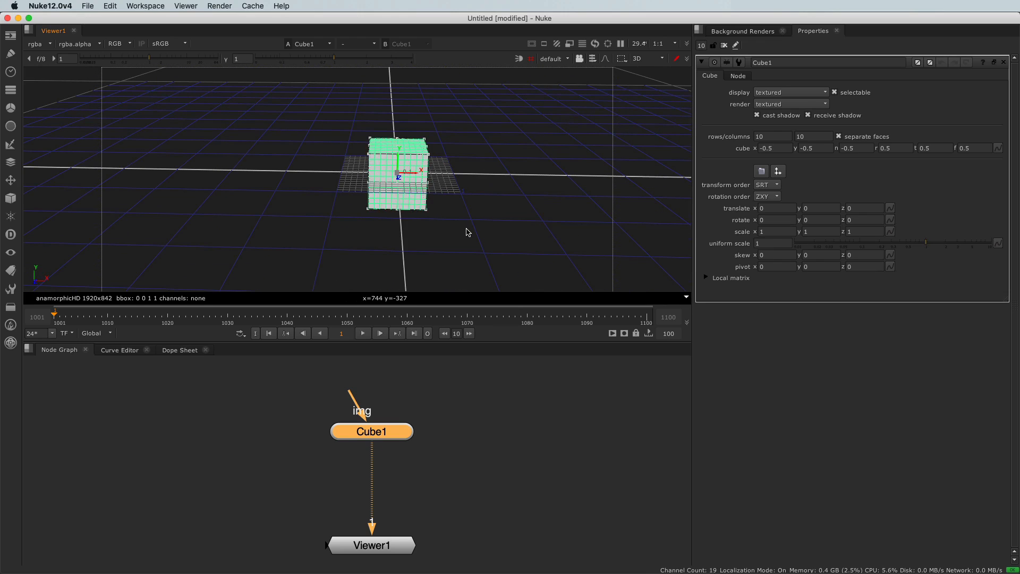
{"action": "left_click_drag", "start_coordinate": [477, 237], "coordinate": [457, 182], "text": "alt"}
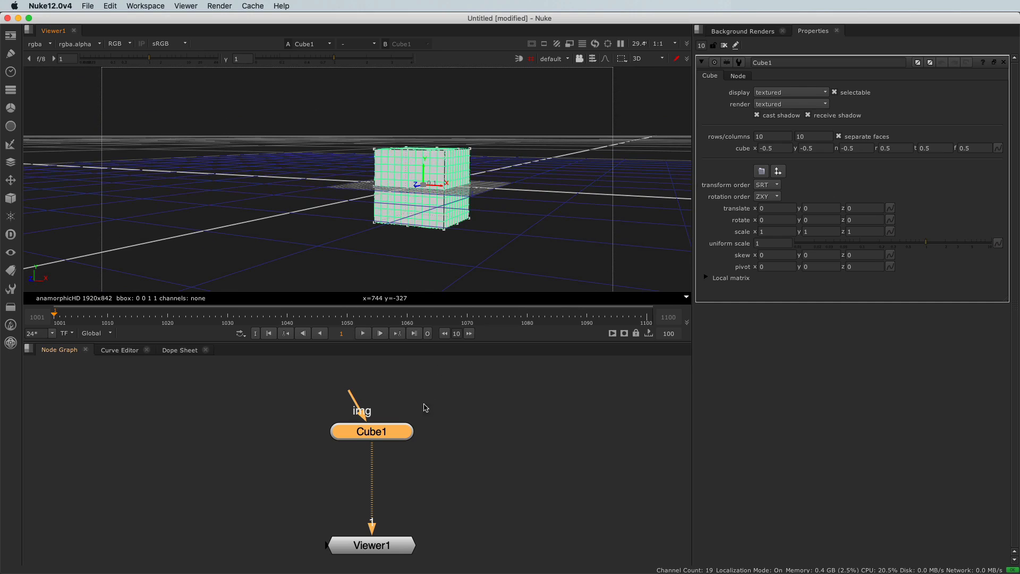
{"action": "left_click_drag", "start_coordinate": [371, 452], "coordinate": [364, 474]}
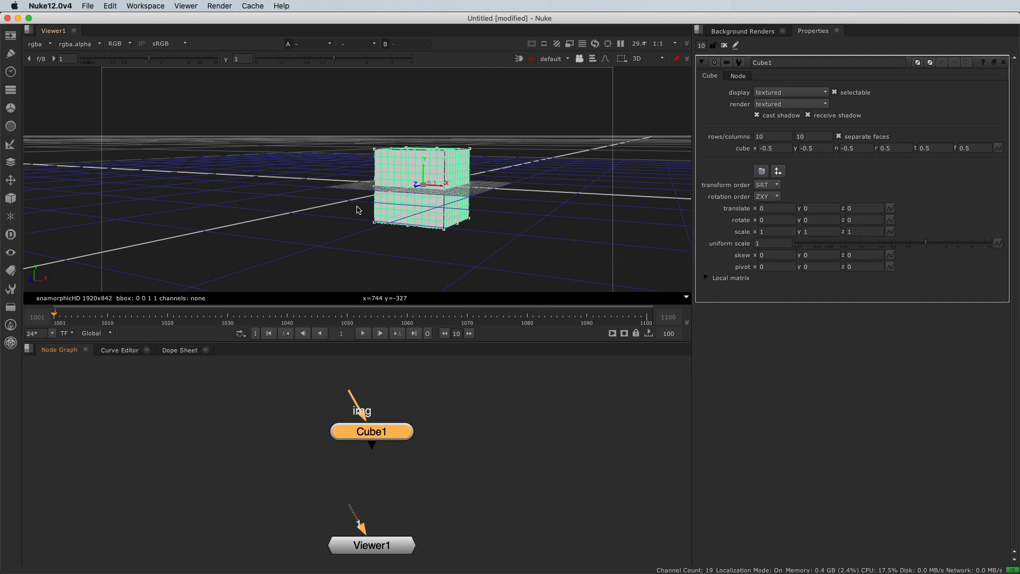
{"action": "left_click_drag", "start_coordinate": [285, 203], "coordinate": [399, 244], "text": "alt"}
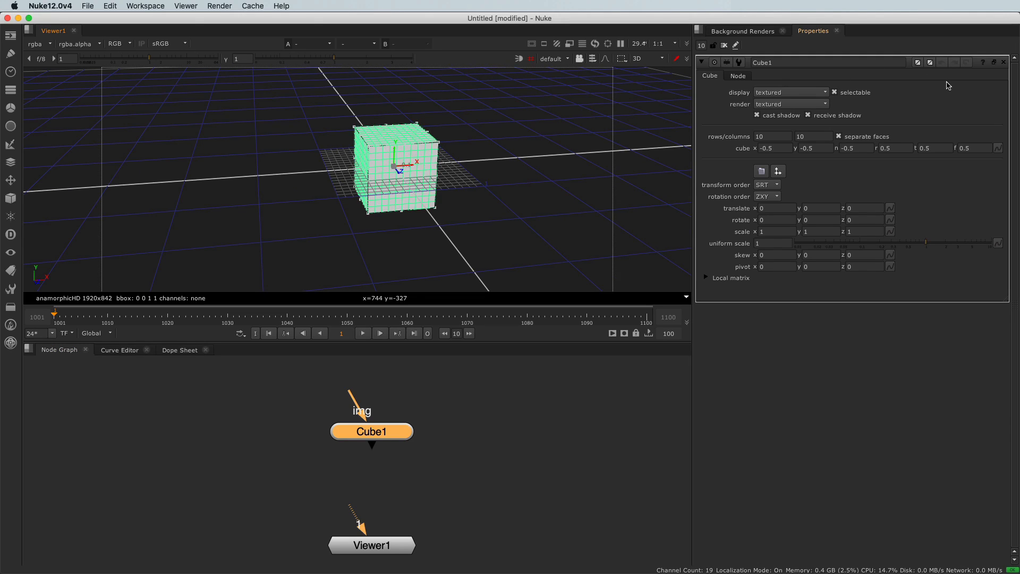
{"action": "left_click", "coordinate": [1004, 64]}
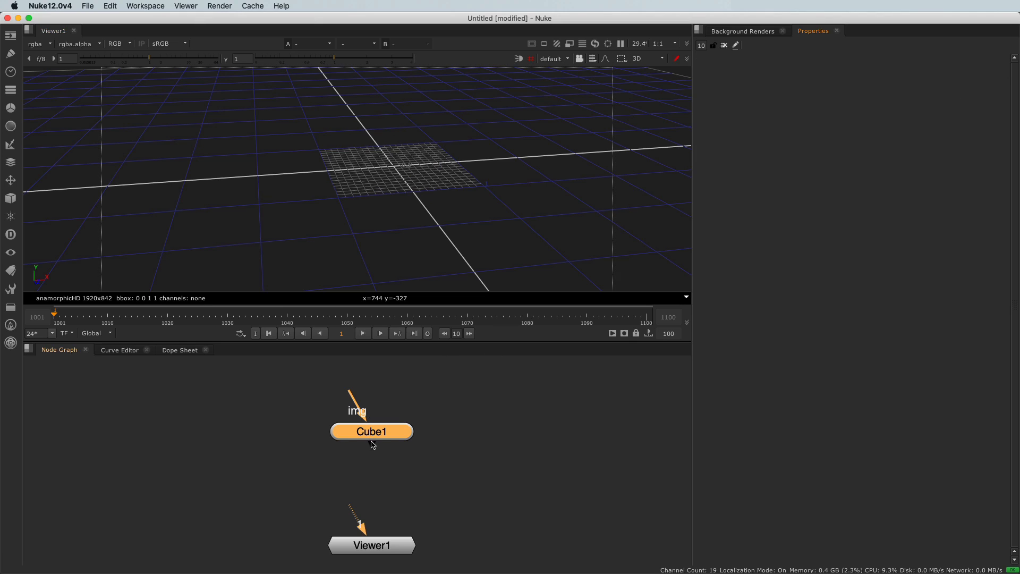
{"action": "double_click", "coordinate": [373, 441]}
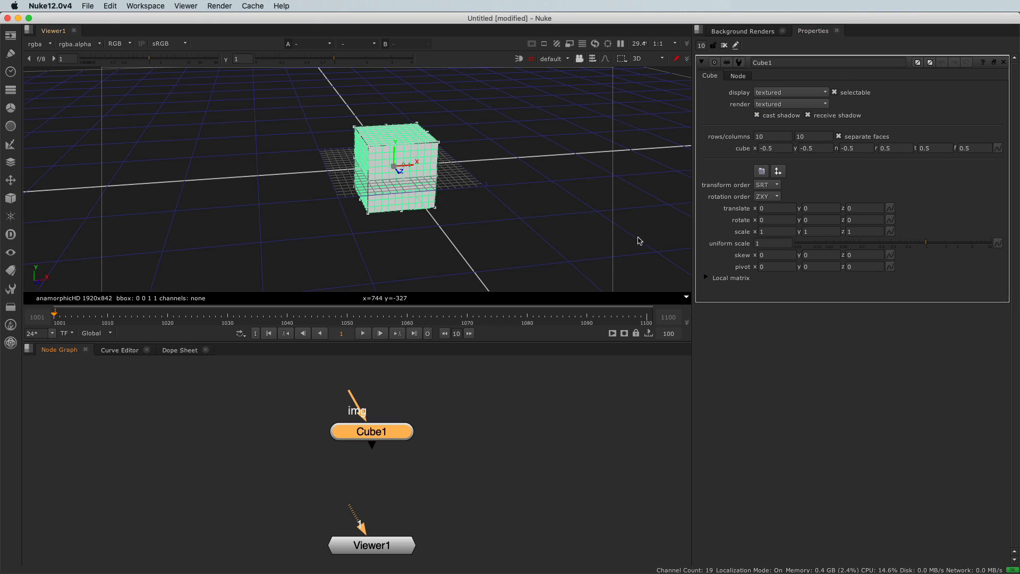
- Reconnect the viewer's input to the Cube node and close the cube's properties
{"action": "left_click_drag", "start_coordinate": [353, 513], "coordinate": [372, 438]}
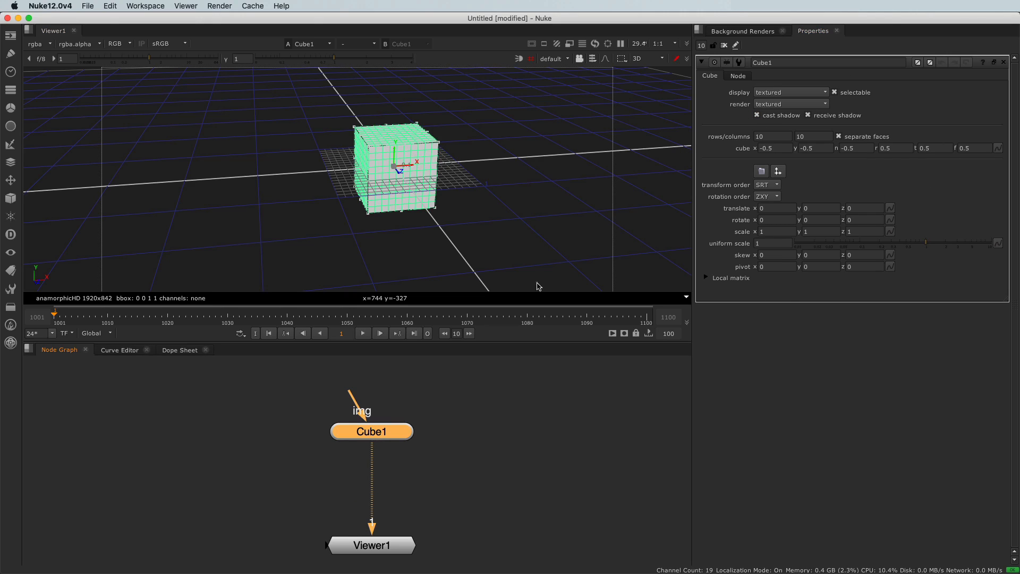
{"action": "left_click", "coordinate": [1002, 64]}
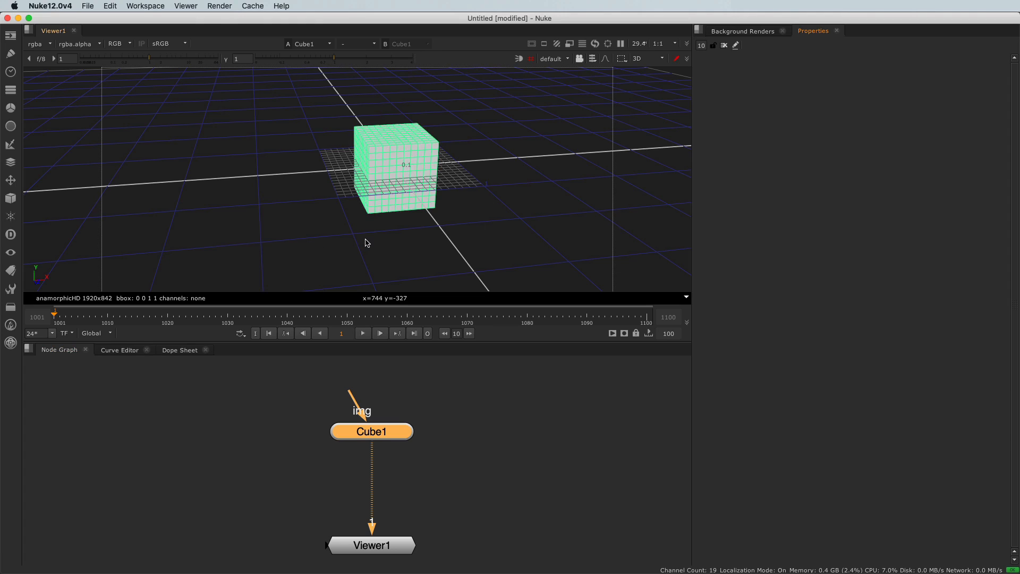
- Add a Cylinder geometry node and place it to the right of the Cube node
{"action": "left_click", "coordinate": [10, 199]}
{"action": "mouse_move", "coordinate": [55, 218]}
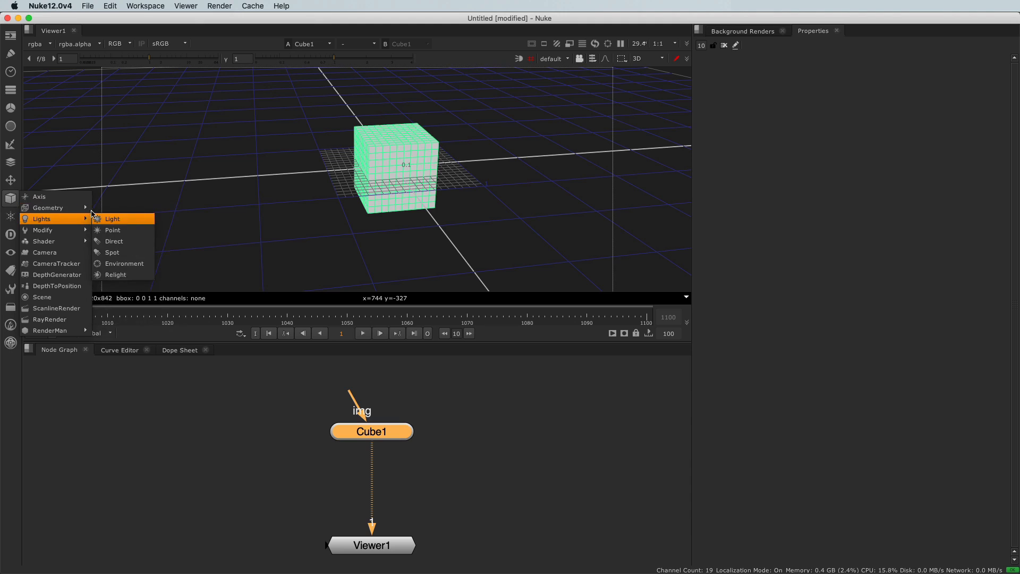
{"action": "left_click", "coordinate": [116, 230]}
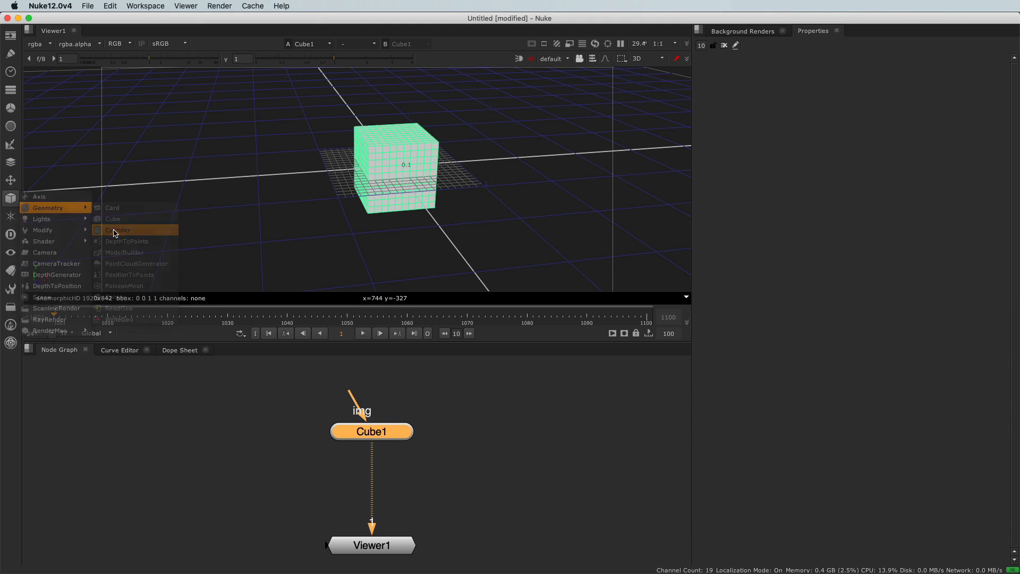
{"action": "left_click_drag", "start_coordinate": [413, 168], "coordinate": [378, 274], "text": "super"}
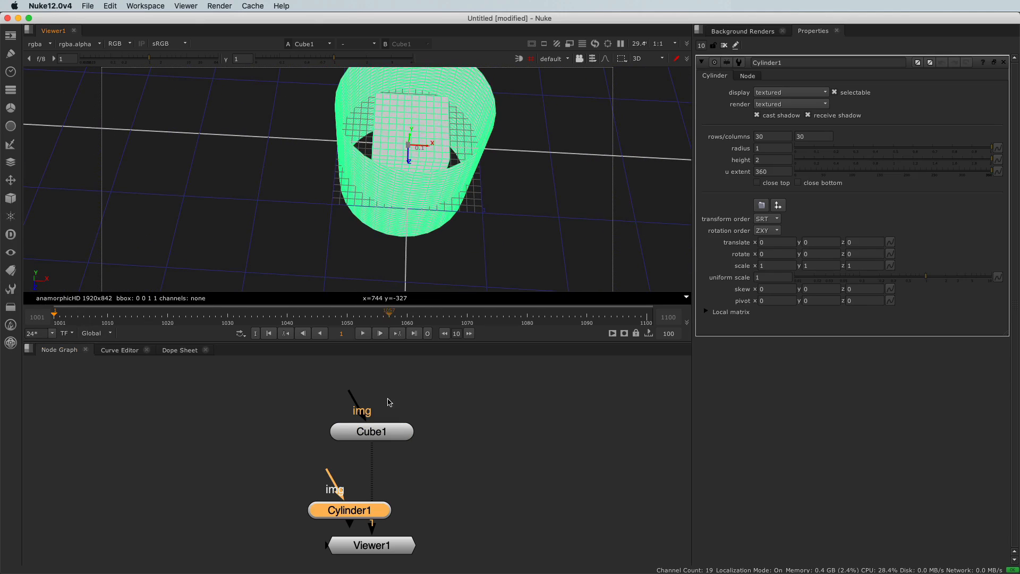
{"action": "left_click_drag", "start_coordinate": [342, 507], "coordinate": [208, 465]}
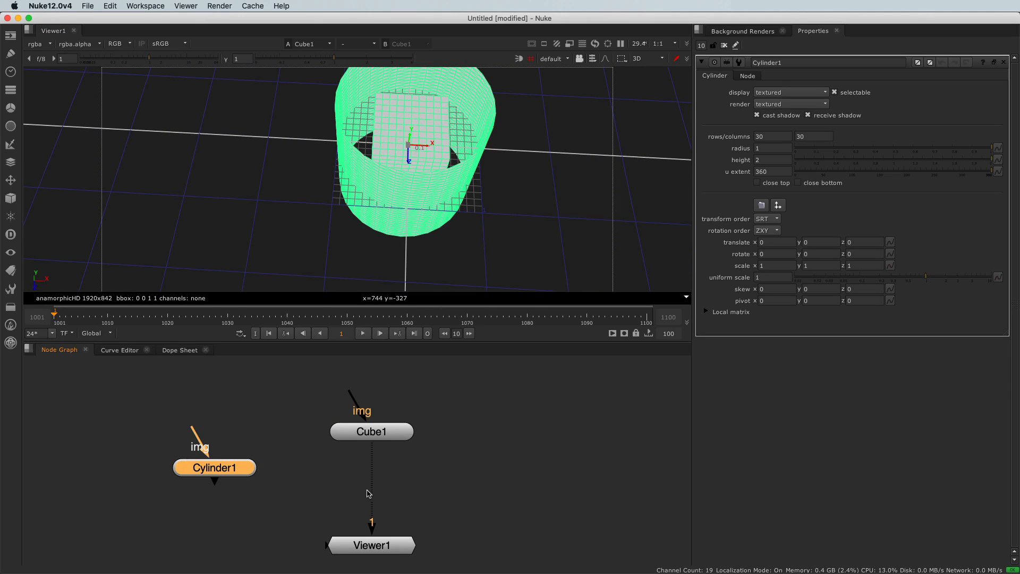
{"action": "left_click_drag", "start_coordinate": [235, 470], "coordinate": [527, 432]}
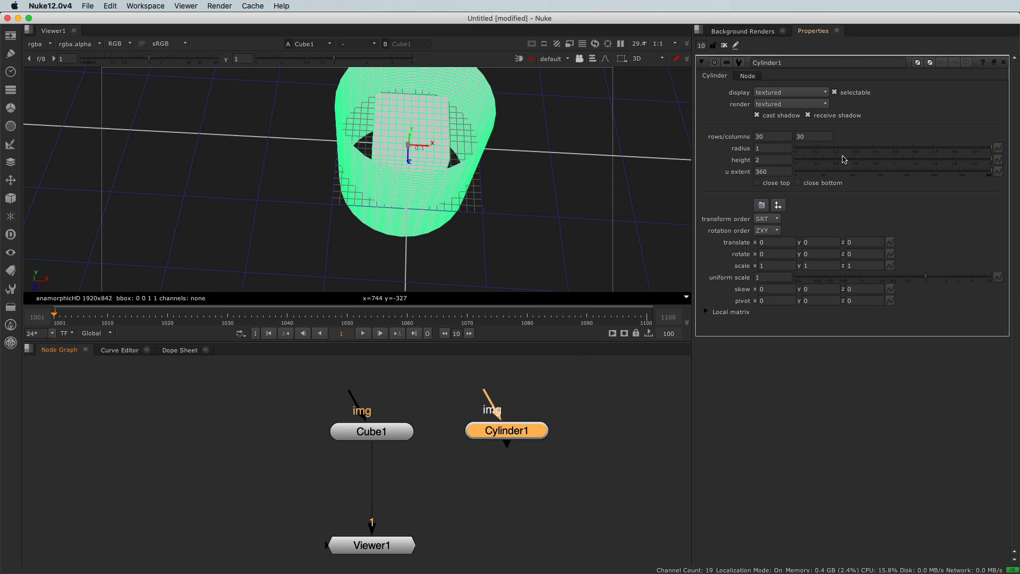
- Connect the viewer to the Cylinder node instead of the Cube and shift the Cube node slightly left
{"action": "left_click_drag", "start_coordinate": [372, 451], "coordinate": [525, 433]}
{"action": "left_click_drag", "start_coordinate": [385, 436], "coordinate": [364, 438]}
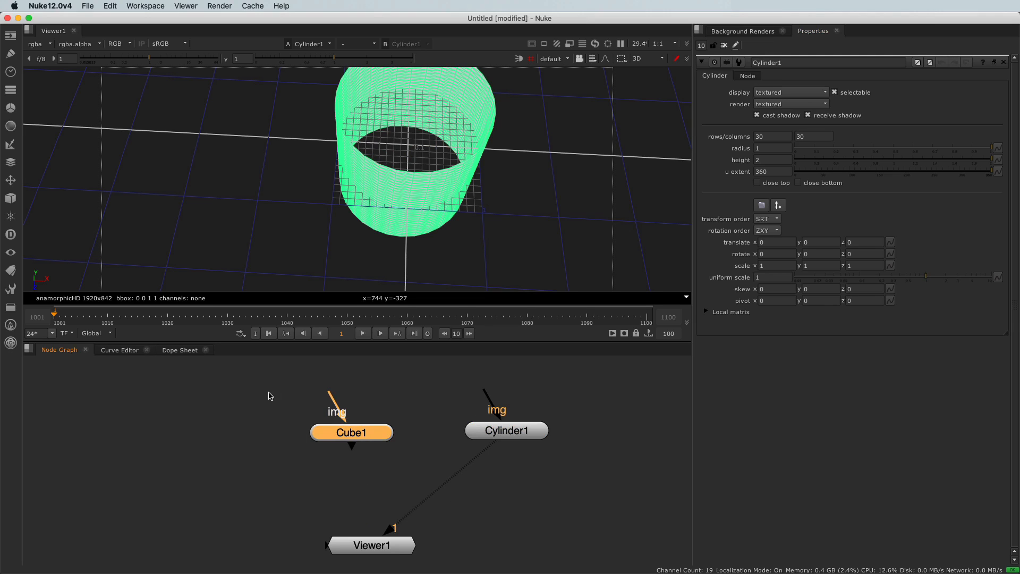
- Examine the cylinder from several angles, selecting and deselecting it in the 3D viewer to compare its display and transform gizmo
{"action": "right_click_drag", "start_coordinate": [344, 257], "coordinate": [371, 153], "text": "alt"}
{"action": "left_click_drag", "start_coordinate": [343, 176], "coordinate": [336, 183], "text": "alt"}
{"action": "right_click_drag", "start_coordinate": [397, 181], "coordinate": [422, 179], "text": "alt"}
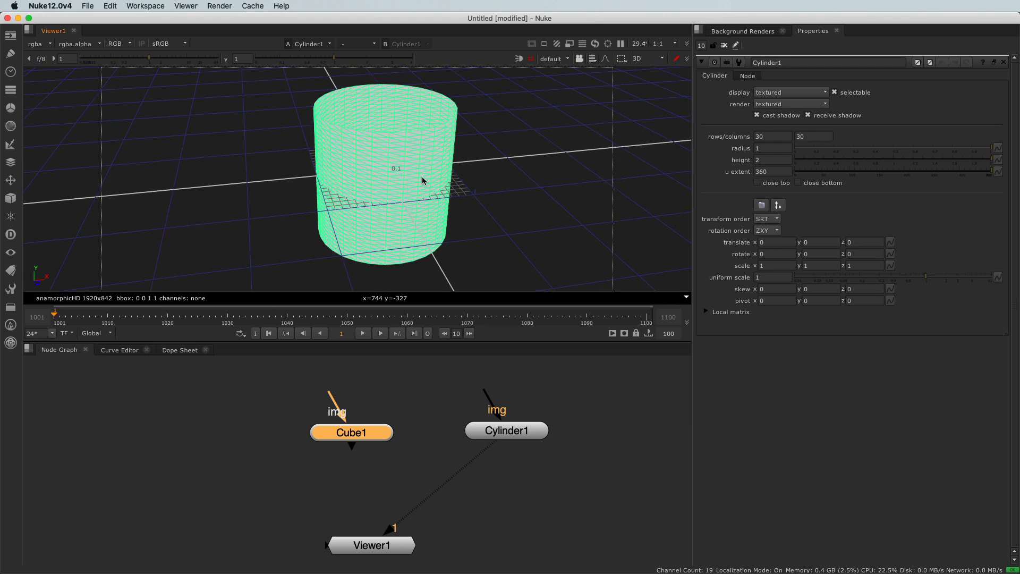
{"action": "left_click_drag", "start_coordinate": [422, 179], "coordinate": [413, 195], "text": "alt"}
{"action": "left_click", "coordinate": [458, 205]}
{"action": "left_click", "coordinate": [392, 201]}
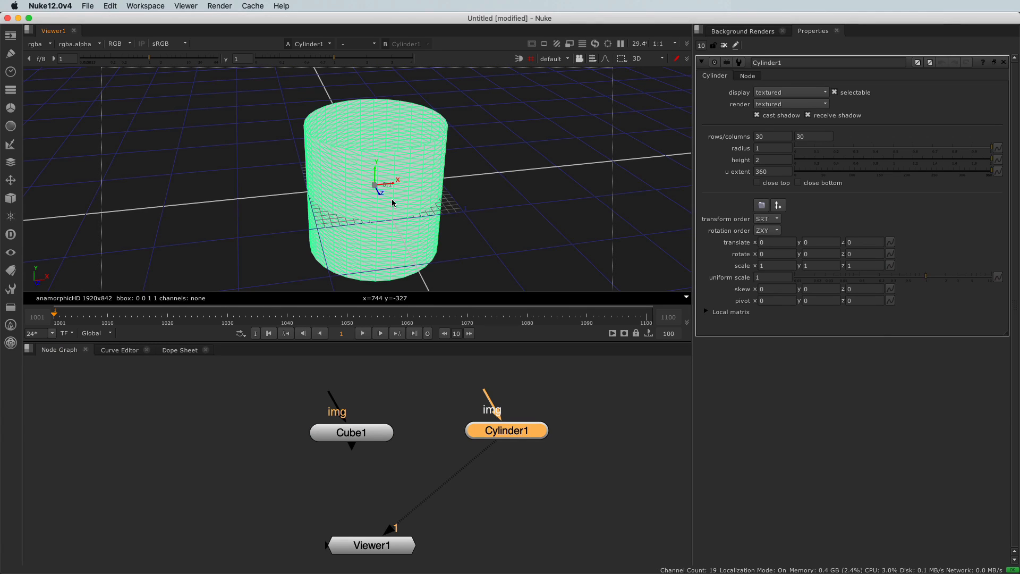
{"action": "mouse_move", "coordinate": [398, 210]}
{"action": "right_mouse_down", "text": "alt"}
{"action": "mouse_move", "coordinate": [387, 221]}
{"action": "mouse_move", "coordinate": [390, 266]}
{"action": "mouse_move", "coordinate": [369, 253]}
{"action": "mouse_move", "coordinate": [417, 222]}
{"action": "mouse_move", "coordinate": [413, 201]}
{"action": "right_mouse_up", "text": "alt"}
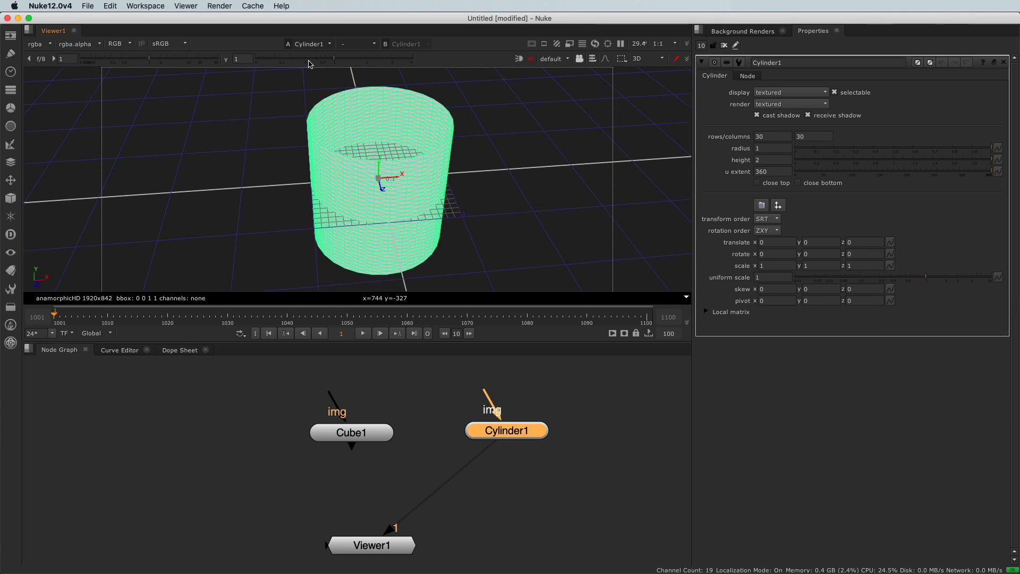
{"action": "right_click_drag", "start_coordinate": [316, 215], "coordinate": [342, 182], "text": "alt"}
{"action": "left_click", "coordinate": [200, 186]}
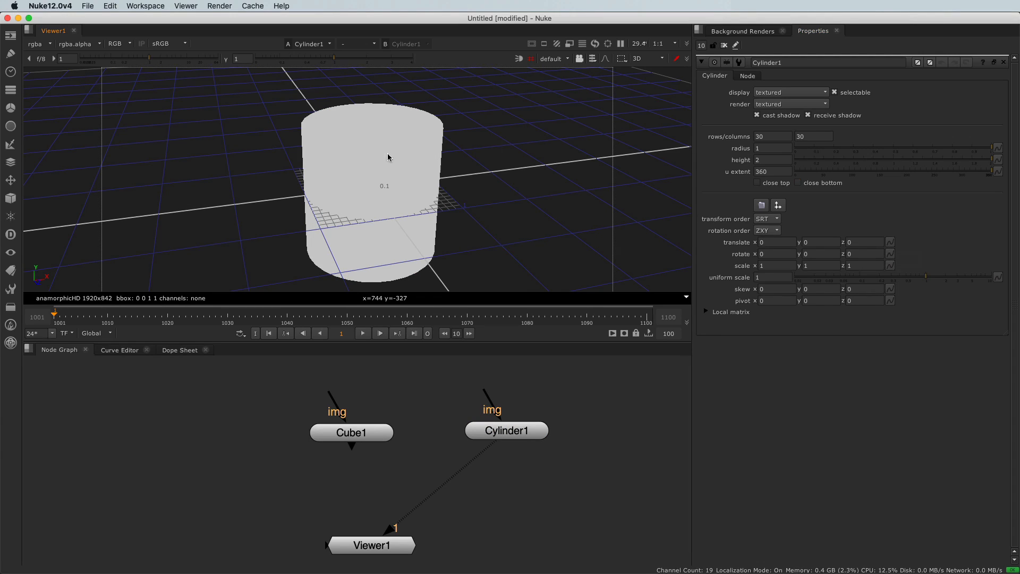
- Select the cylinder in the 3D viewer and move it with its gizmo to about x 2.23, y 0.54, z 0.57, checking the translate values
{"action": "left_click", "coordinate": [368, 154]}
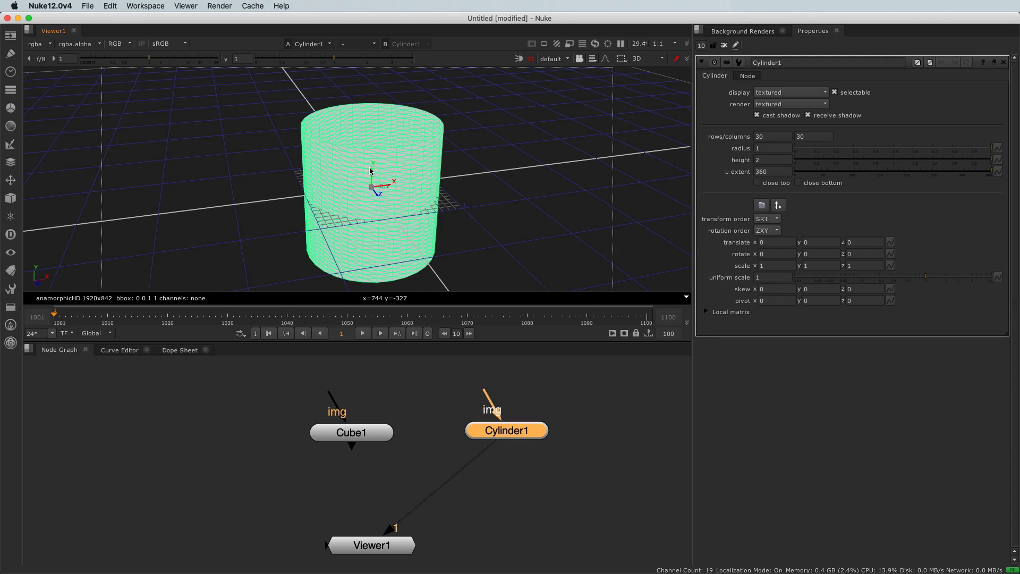
{"action": "left_click_drag", "start_coordinate": [391, 188], "coordinate": [513, 137]}
{"action": "left_click", "coordinate": [777, 242]}
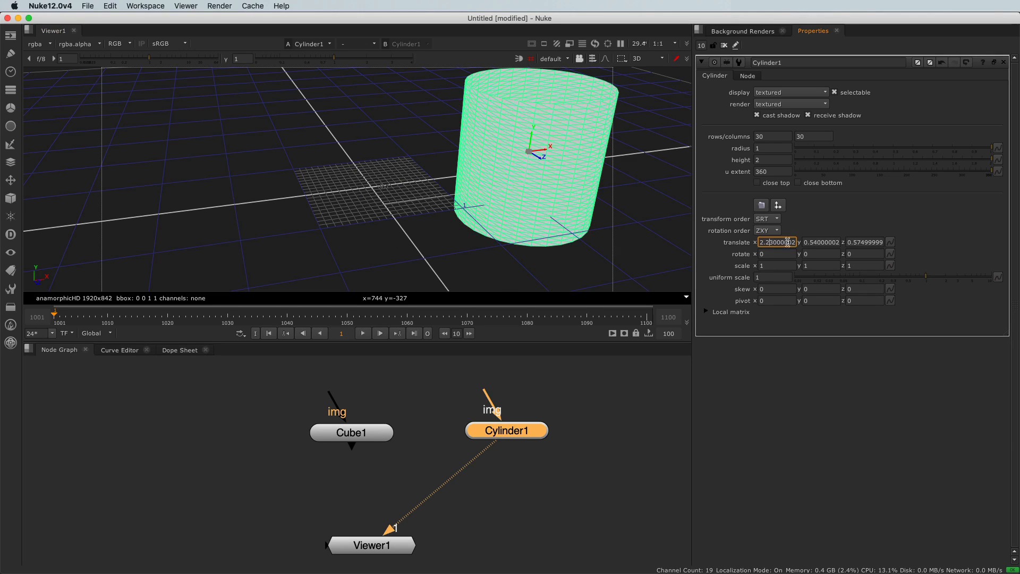
{"action": "left_click", "coordinate": [828, 242]}
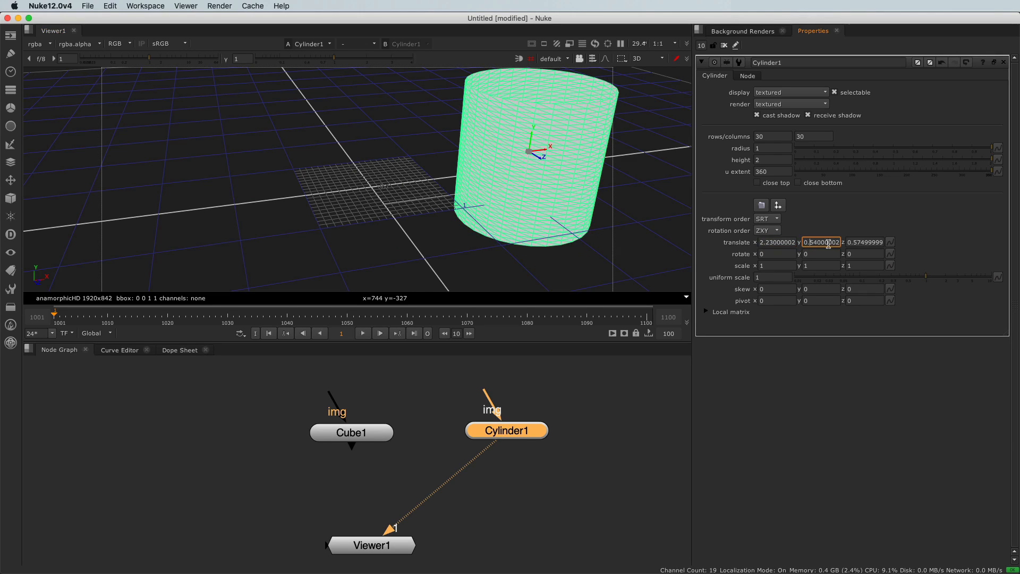
{"action": "left_click", "coordinate": [859, 243]}
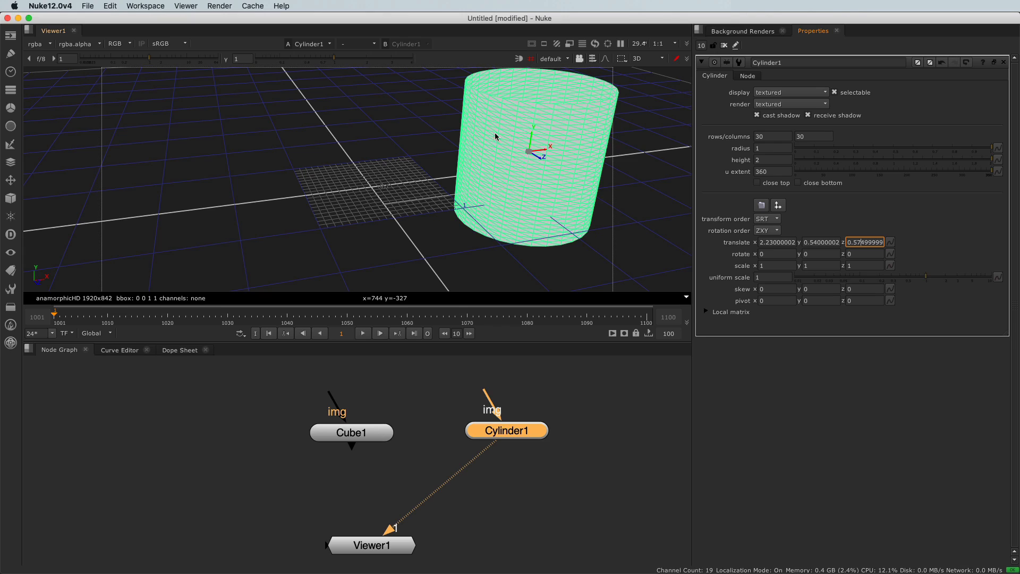
- Rotate the cylinder with the rotation gizmo by about 57.6 degrees around its z axis
{"action": "left_click", "coordinate": [531, 155]}
{"action": "key", "text": "super"}
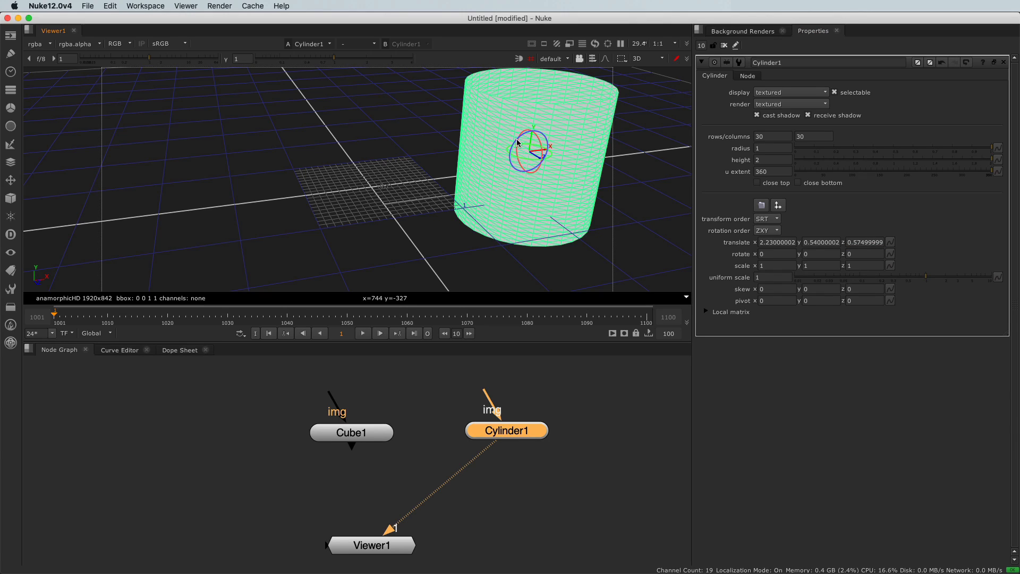
{"action": "left_click_drag", "start_coordinate": [518, 142], "coordinate": [508, 162], "text": "super"}
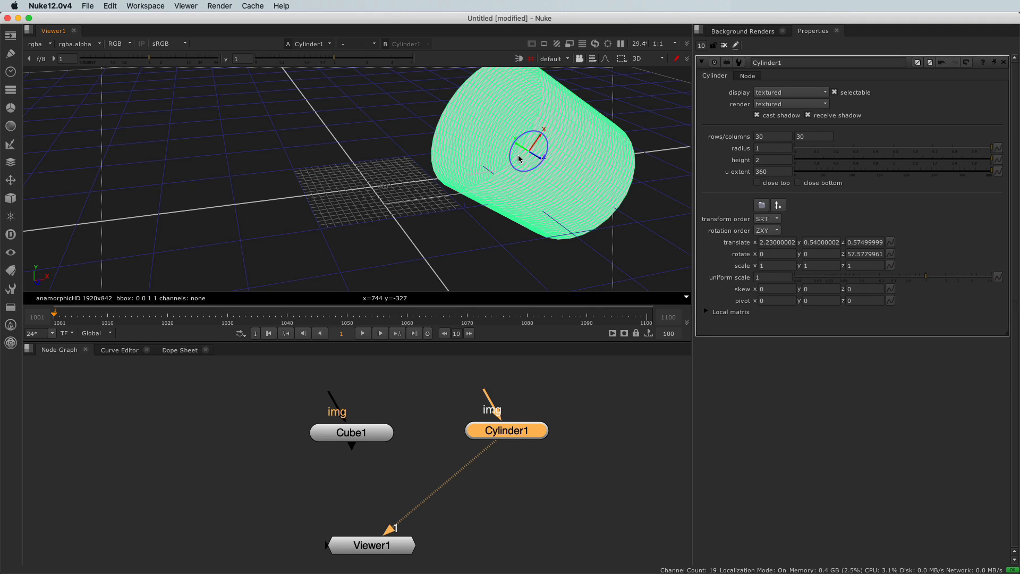
- Scale the cylinder with the scale gizmo to about x 1.79, y 1.56, z 2.50, and set its uniform scale to 0.76
{"action": "key", "text": "ctrl+shift"}
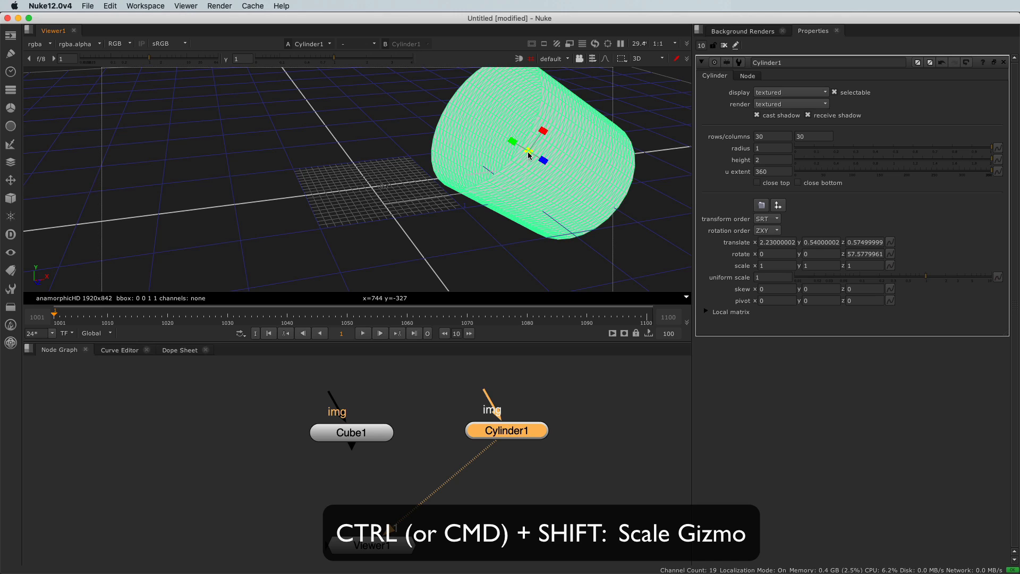
{"action": "left_click_drag", "start_coordinate": [513, 142], "coordinate": [531, 124], "text": "ctrl+shift"}
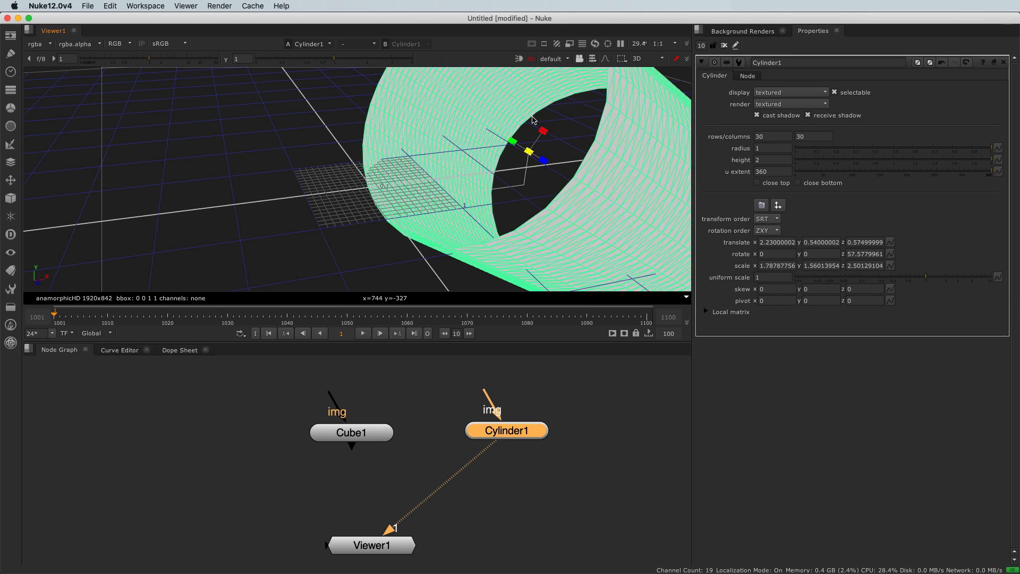
{"action": "left_click", "coordinate": [770, 269]}
{"action": "left_click", "coordinate": [827, 267]}
{"action": "left_click", "coordinate": [861, 266]}
{"action": "mouse_move", "coordinate": [925, 277]}
{"action": "left_mouse_down"}
{"action": "mouse_move", "coordinate": [904, 282]}
{"action": "mouse_move", "coordinate": [935, 280]}
{"action": "mouse_move", "coordinate": [906, 285]}
{"action": "mouse_move", "coordinate": [920, 285]}
{"action": "left_mouse_up"}
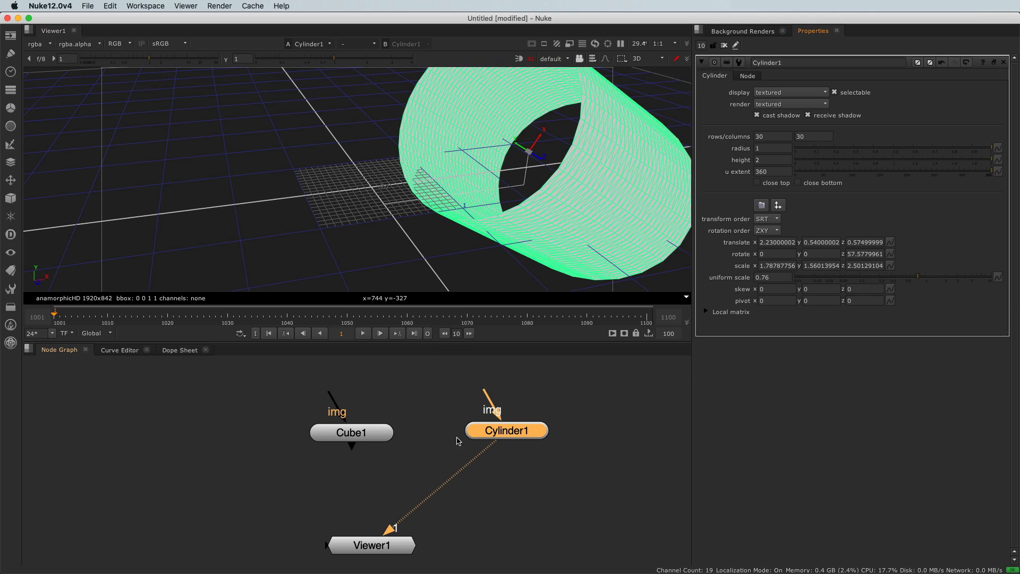
- Open the cube's properties, move the cube to about x -0.985 and rotate it about 37.9 degrees around z
{"action": "double_click", "coordinate": [373, 434]}
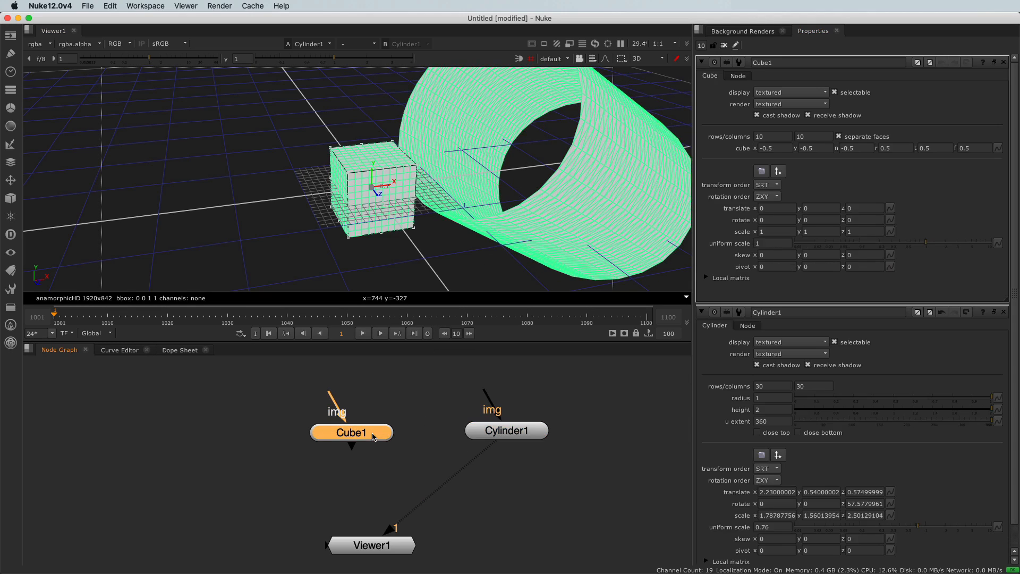
{"action": "left_click_drag", "start_coordinate": [389, 187], "coordinate": [284, 206]}
{"action": "key", "text": "ctrl"}
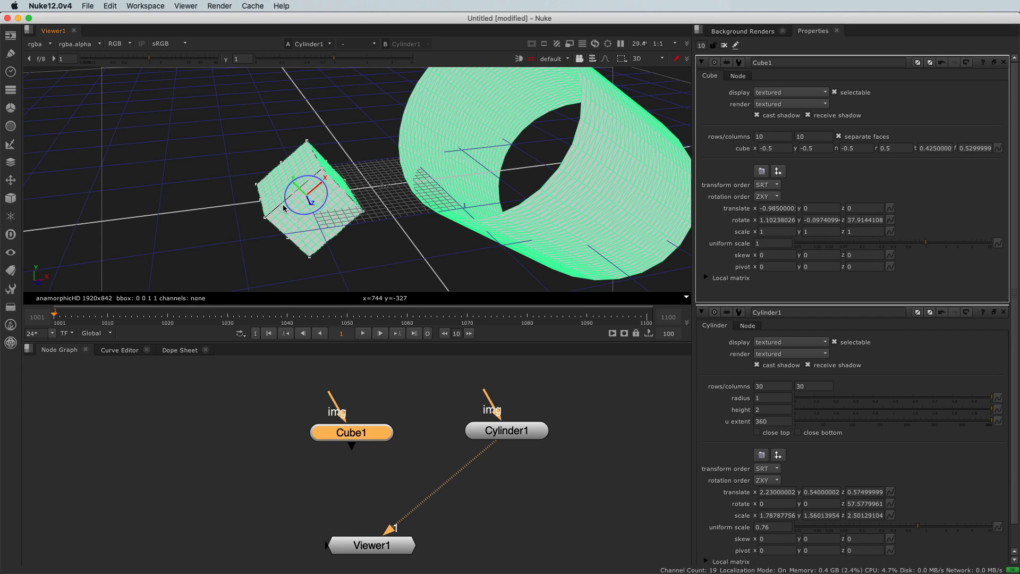
- Scale the cube to about 1.76 on all axes and reshape it by its corner points to about r 0.662, t 0.558, f 0.592
{"action": "left_click_drag", "start_coordinate": [305, 196], "coordinate": [328, 200], "text": "shift"}
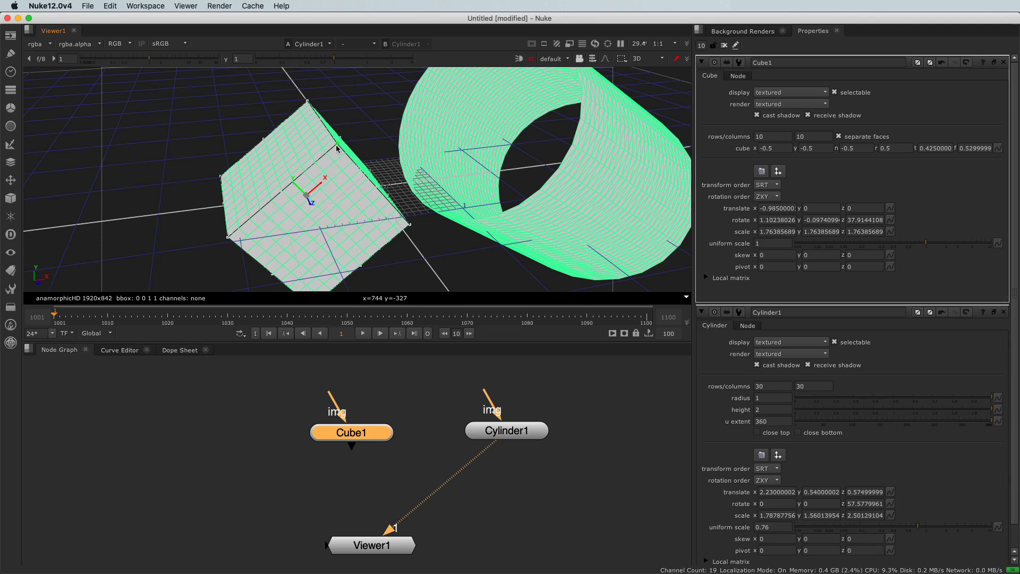
{"action": "scroll", "coordinate": [336, 147], "scroll_direction": "up", "scroll_amount": 3}
{"action": "left_click_drag", "start_coordinate": [330, 137], "coordinate": [418, 195]}
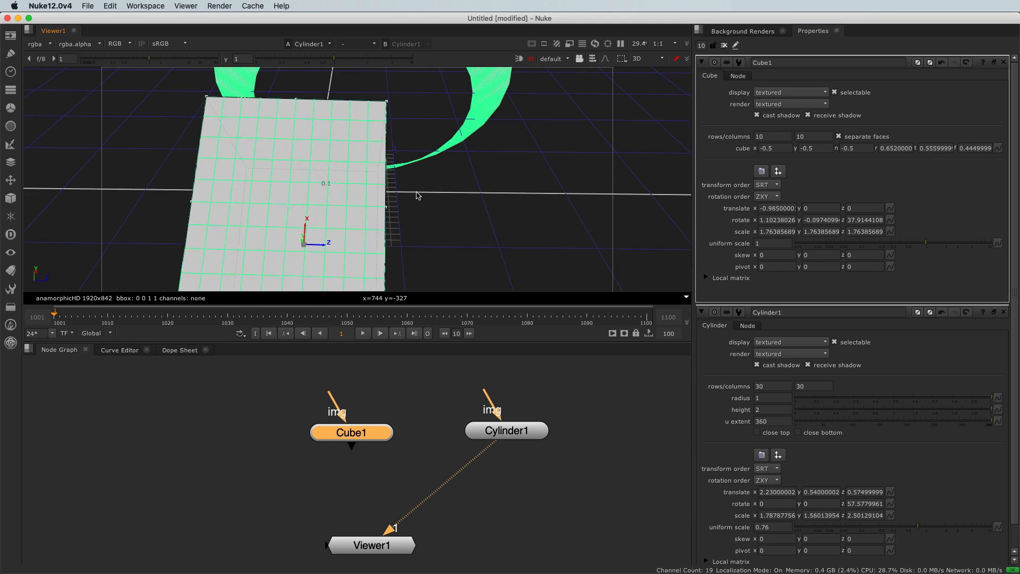
{"action": "left_click_drag", "start_coordinate": [388, 106], "coordinate": [416, 105]}
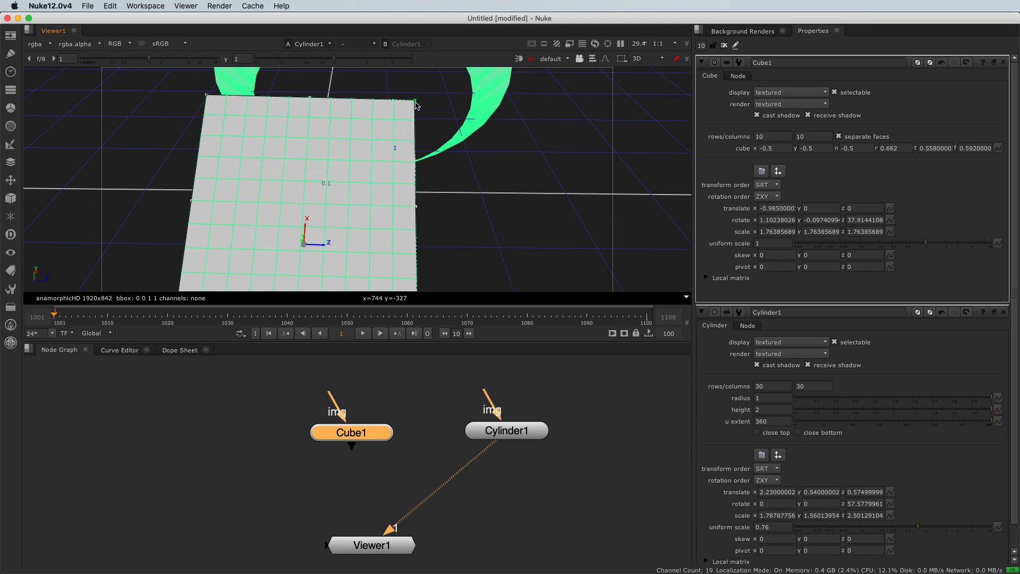
{"action": "scroll", "coordinate": [368, 174], "scroll_direction": "down", "scroll_amount": 5}
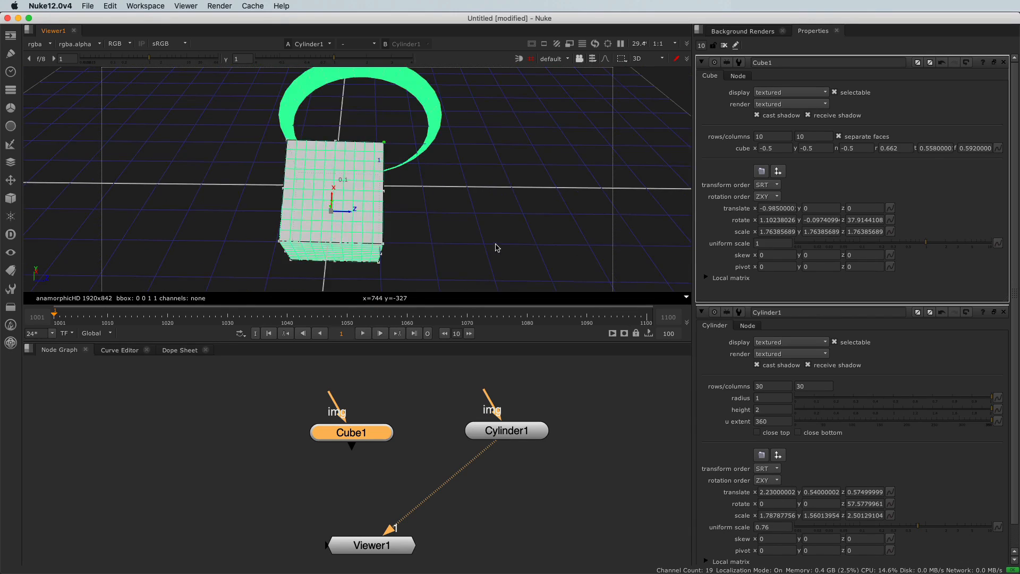
{"action": "left_click_drag", "start_coordinate": [496, 247], "coordinate": [246, 170], "text": "ctrl"}
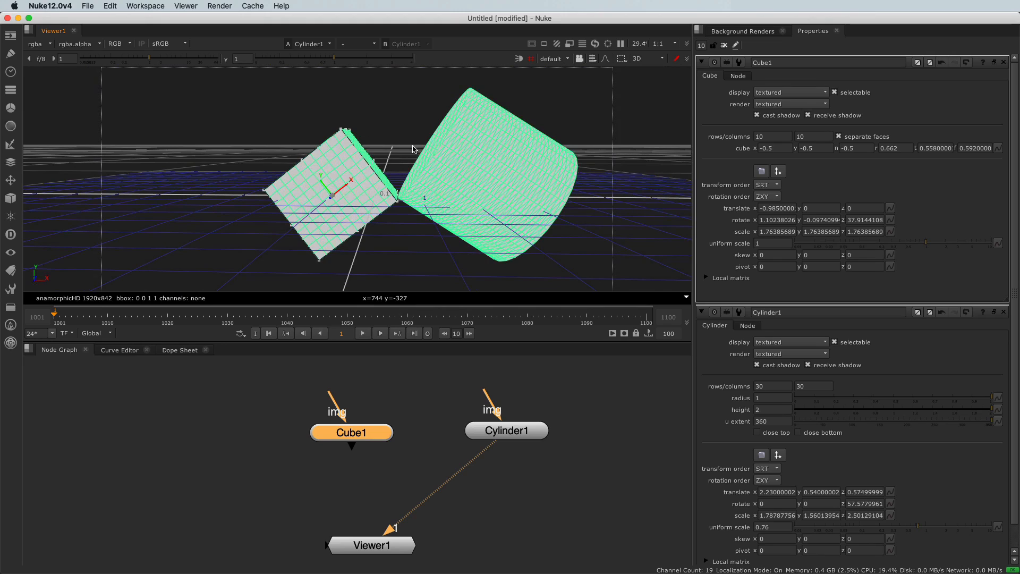